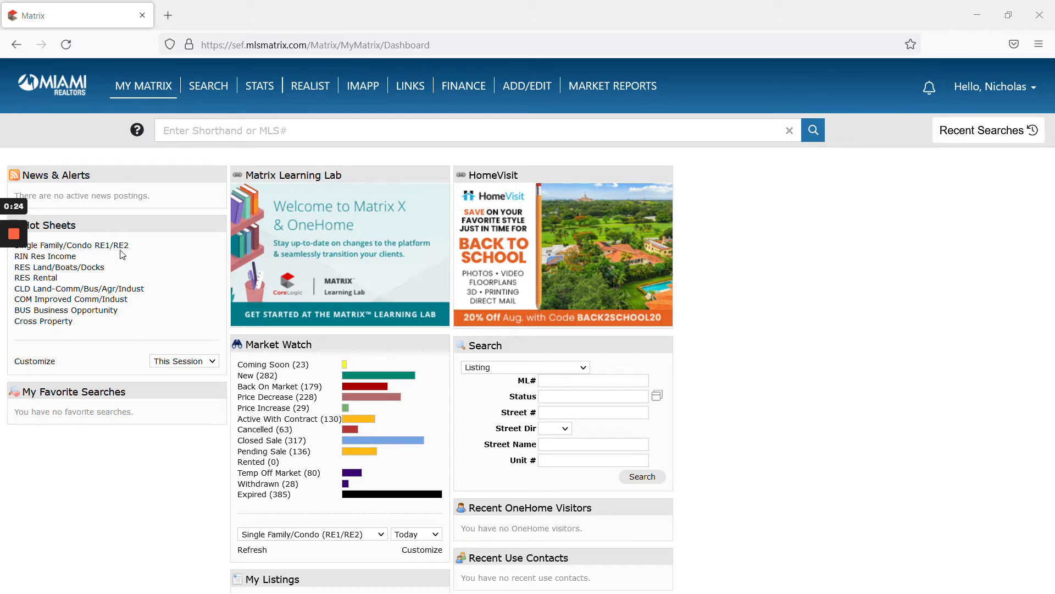
Step: Scroll the My Matrix dashboard down to show My Listings with 4 active and 3 pending
scroll(252, 257, down, 5)
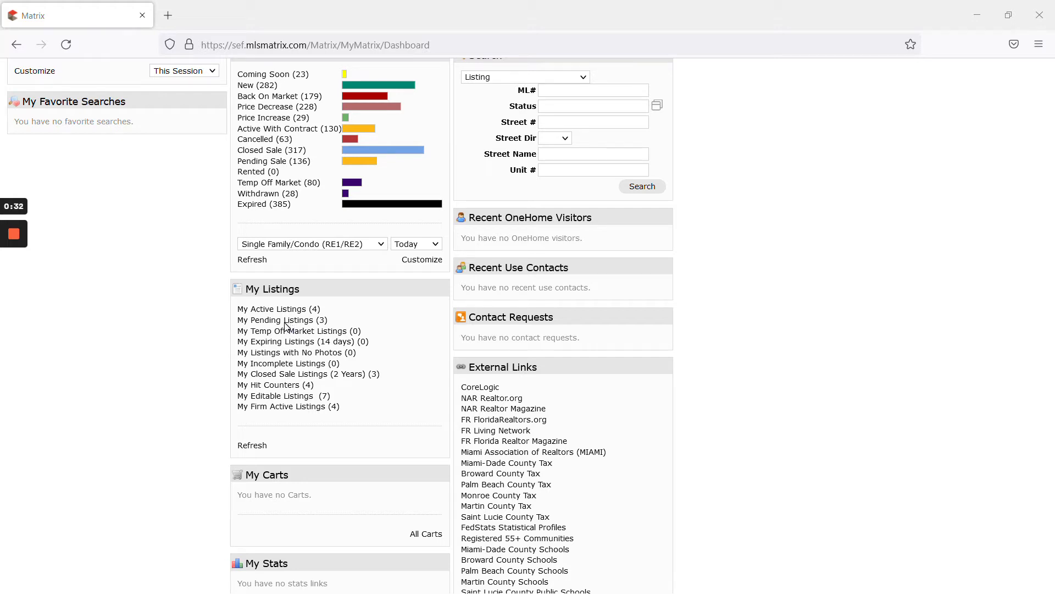
mouse_move(7, 283)
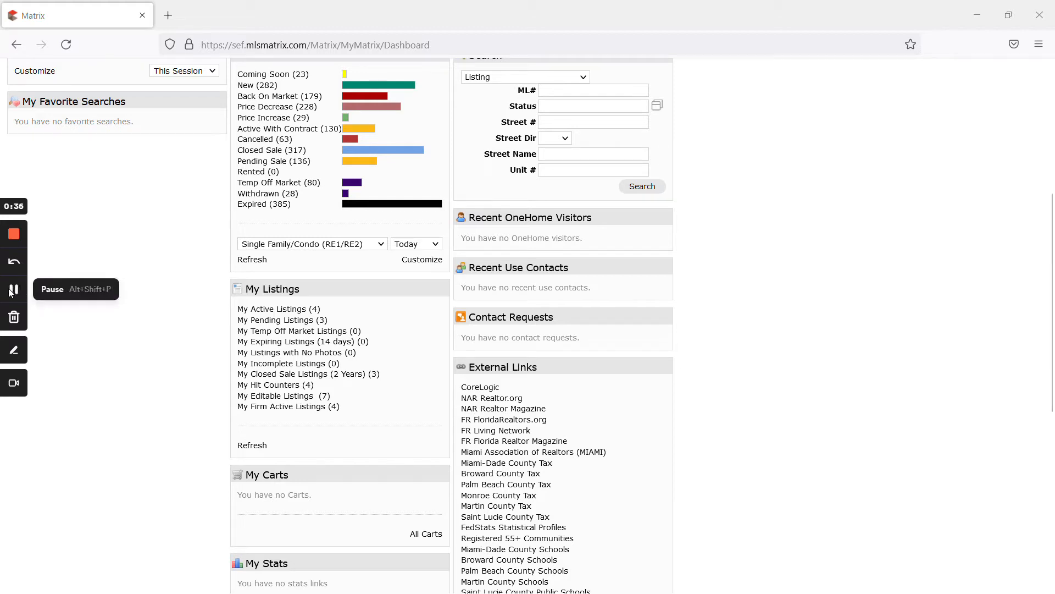
click(268, 313)
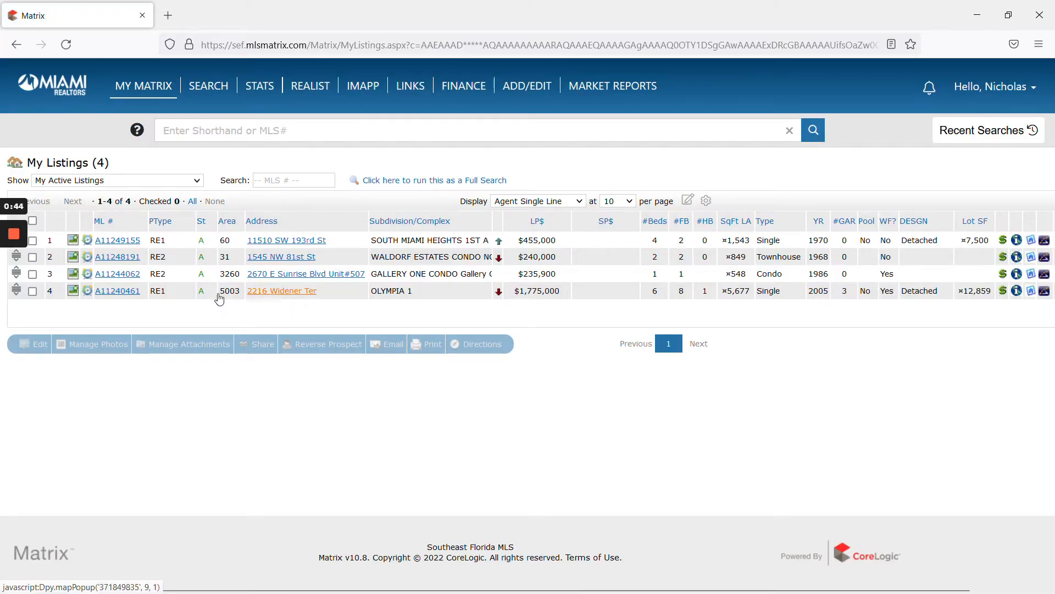
click(111, 297)
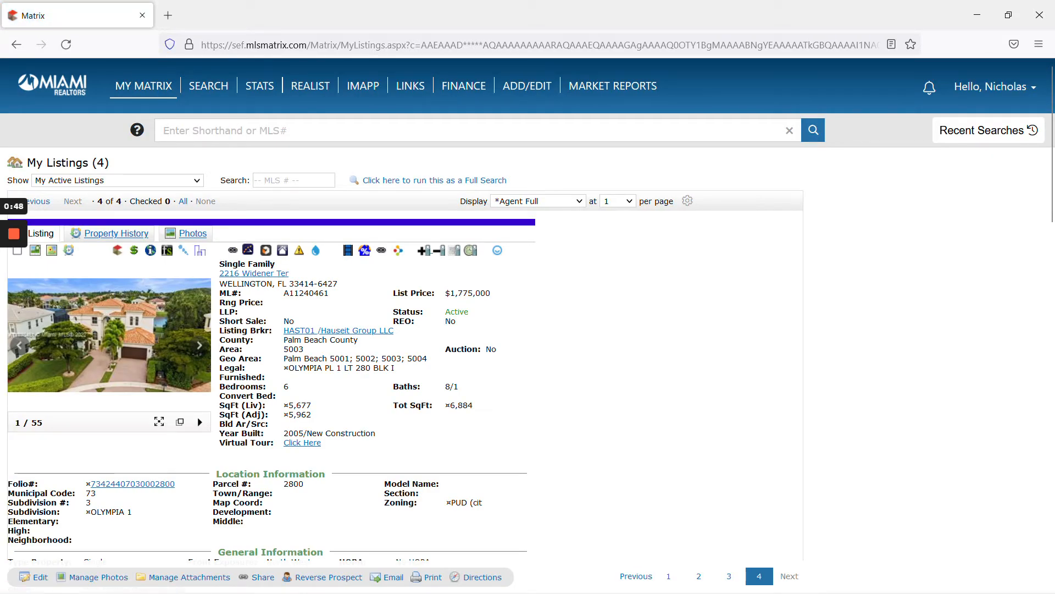
click(27, 578)
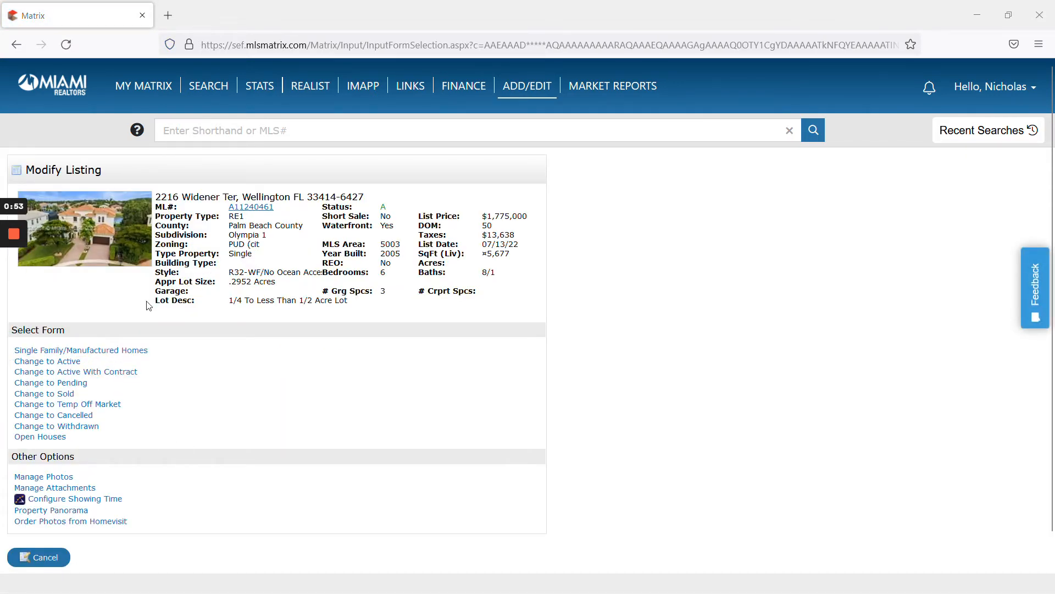
Step: Open the Single Family/Manufactured Homes form at its General Information section
click(122, 351)
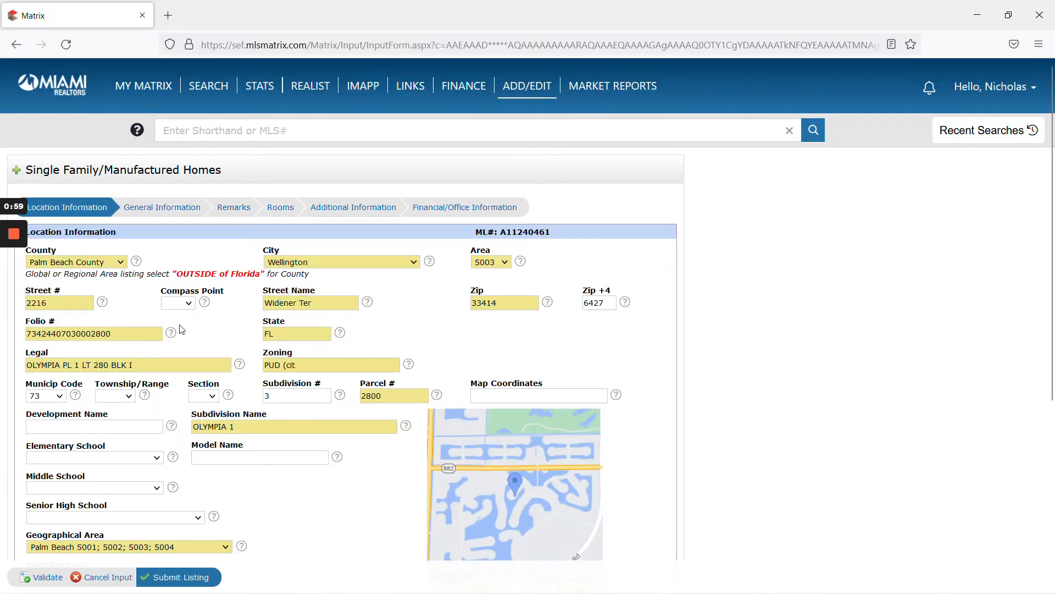
scroll(203, 333, down, 5)
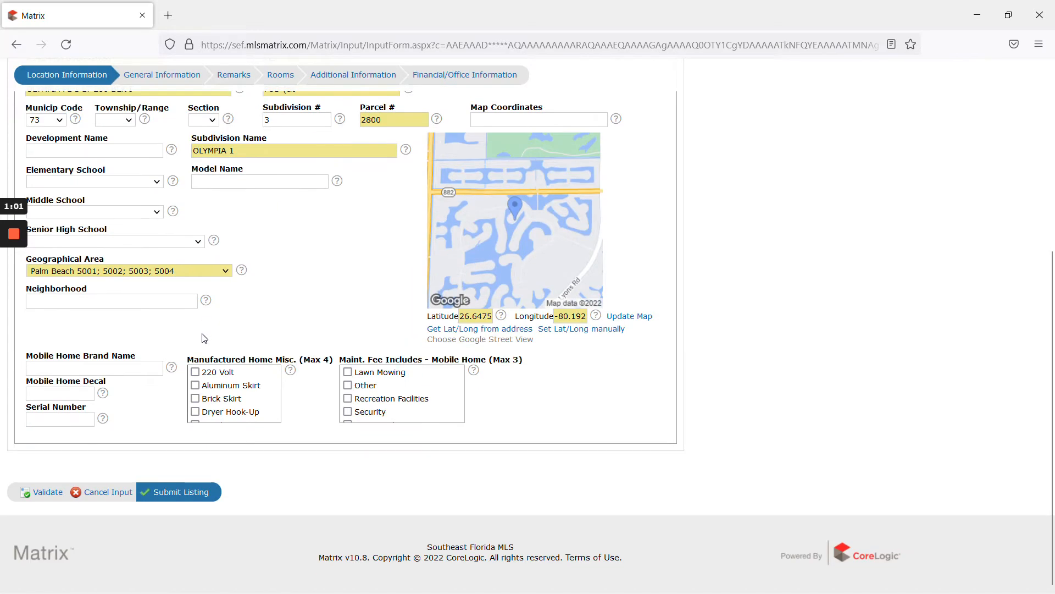
scroll(204, 337, up, 5)
click(164, 158)
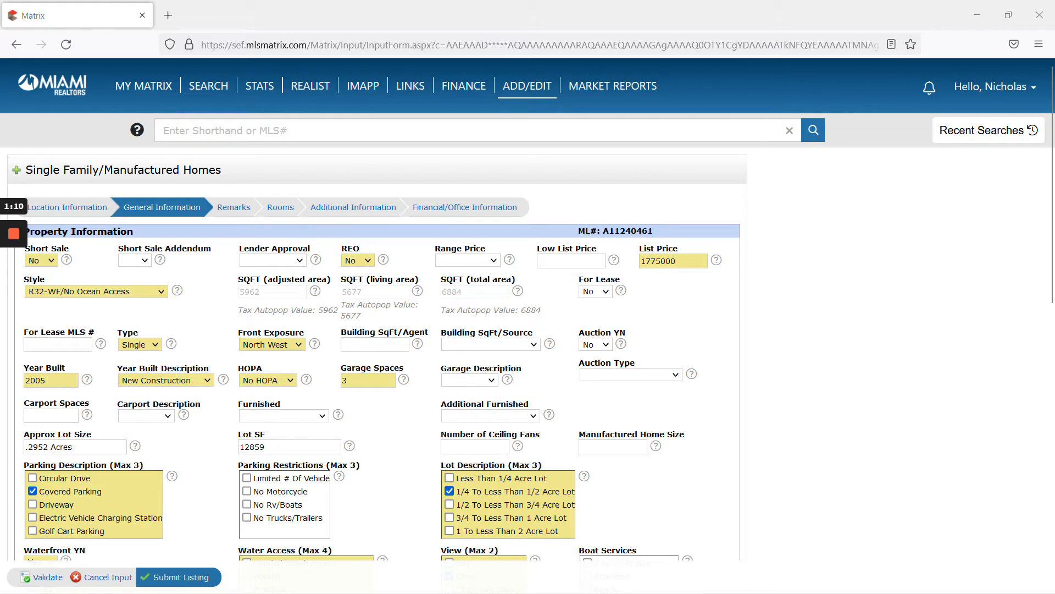
Step: Inspect the List Price field, restoring it to its original 1775000
drag(645, 261, 661, 261)
key(ctrl+a)
click(660, 261)
double_click(660, 261)
click(660, 261)
key(Left)
key(Left)
key(Left)
key(Left)
key(Left)
key(Left)
key(Left)
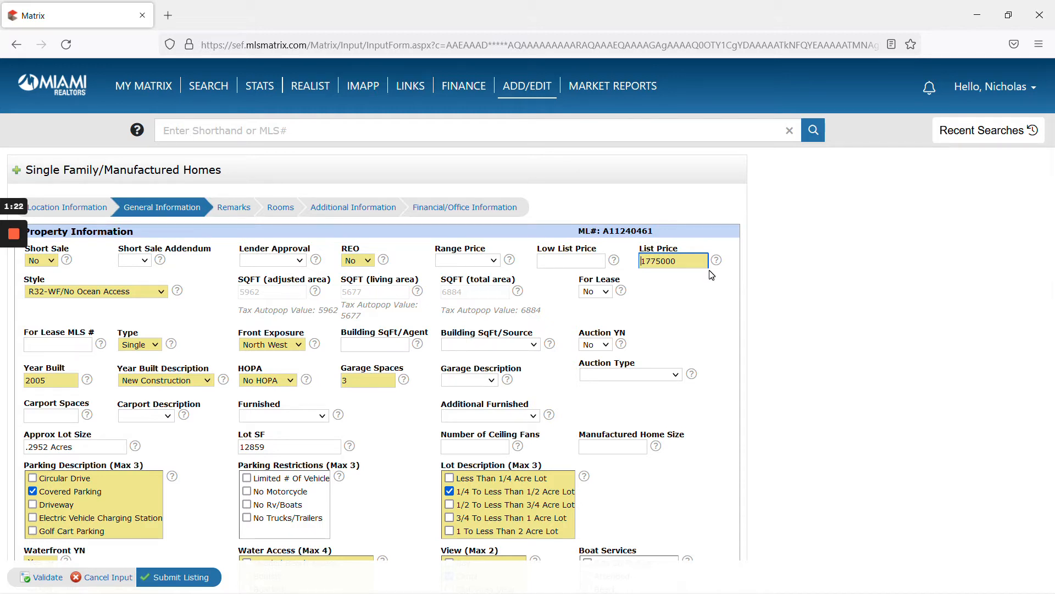
key(shift+End)
key(BackSpace)
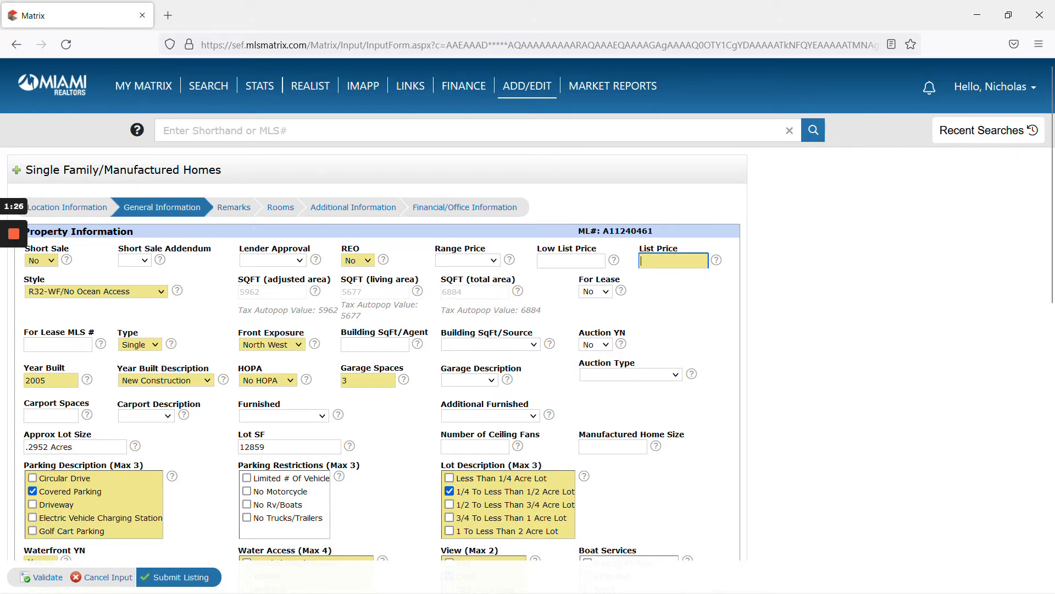
key(ctrl+z)
click(806, 299)
click(645, 261)
drag(644, 260, 662, 261)
click(821, 290)
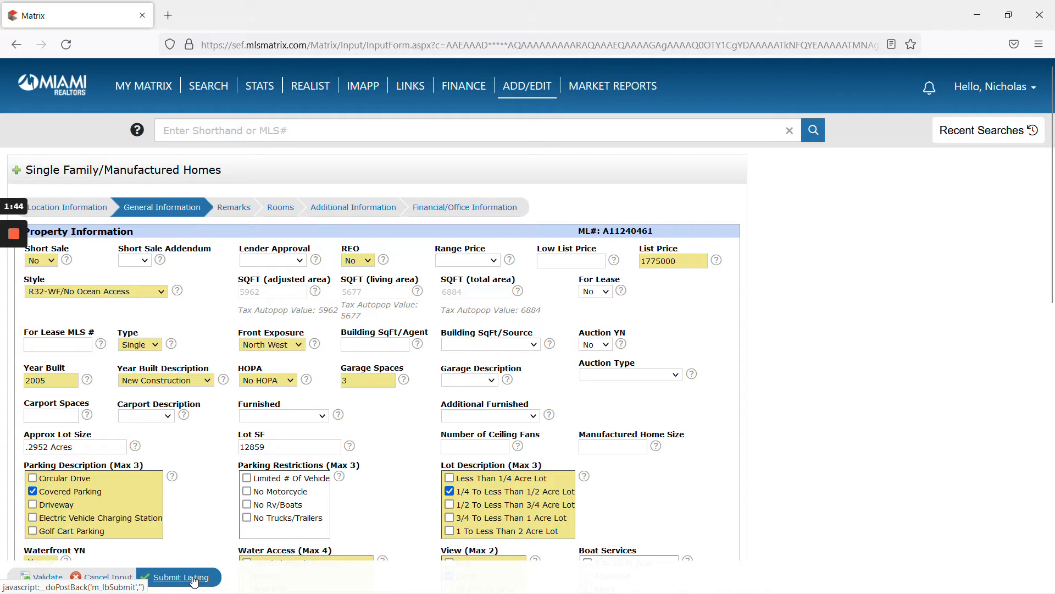
Step: Discard the form input, review the listing's detail report, then close it
click(118, 581)
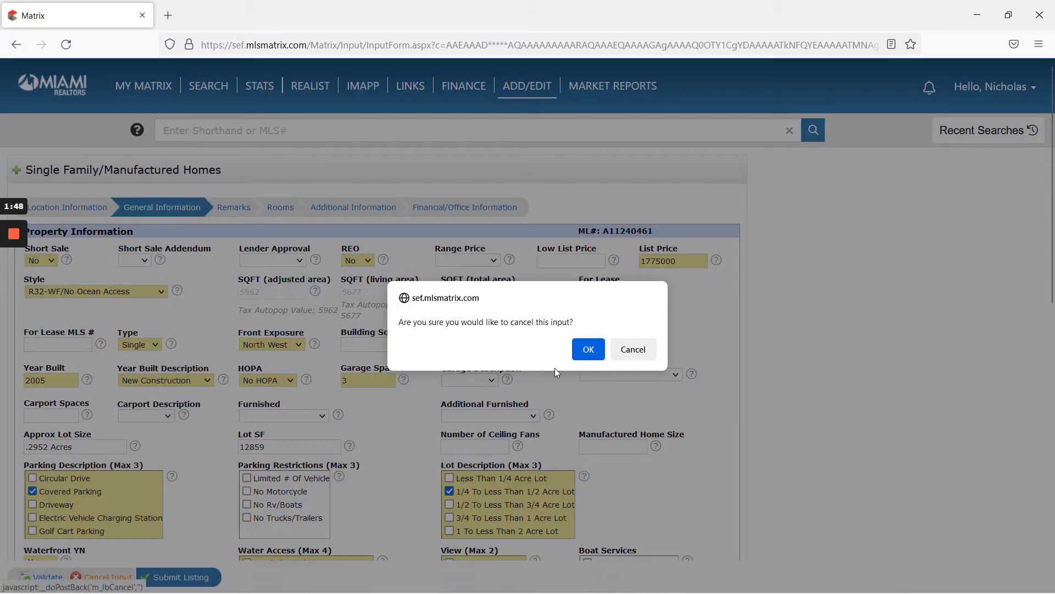
click(588, 350)
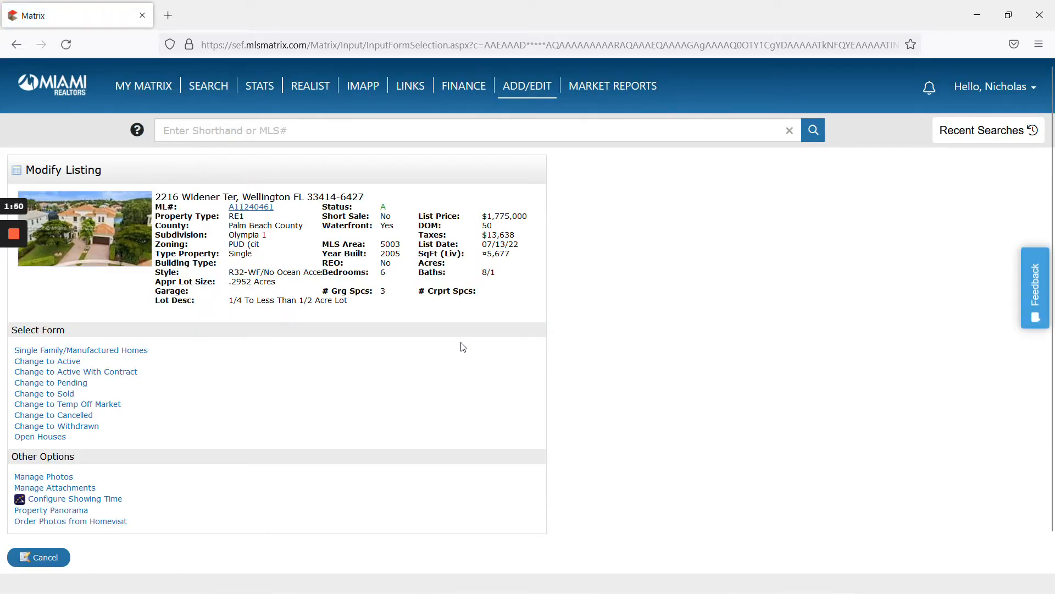
click(260, 209)
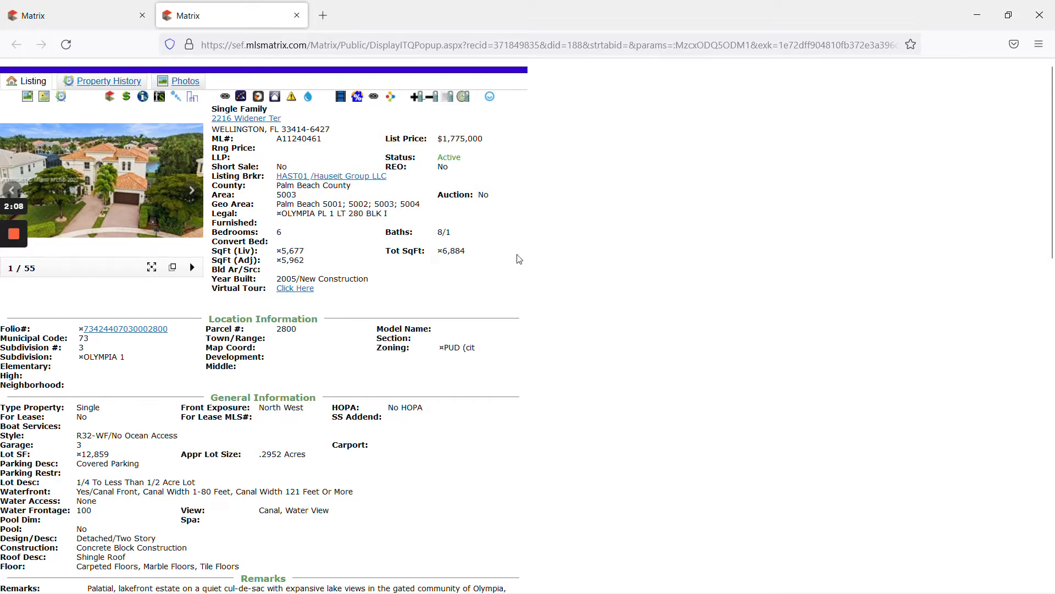
scroll(525, 283, down, 12)
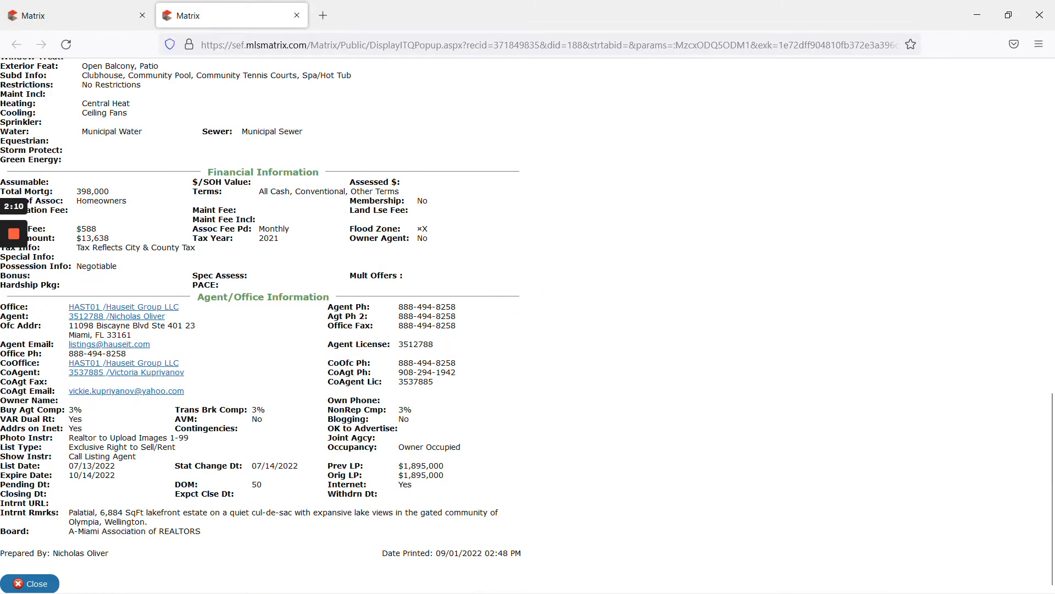
click(37, 578)
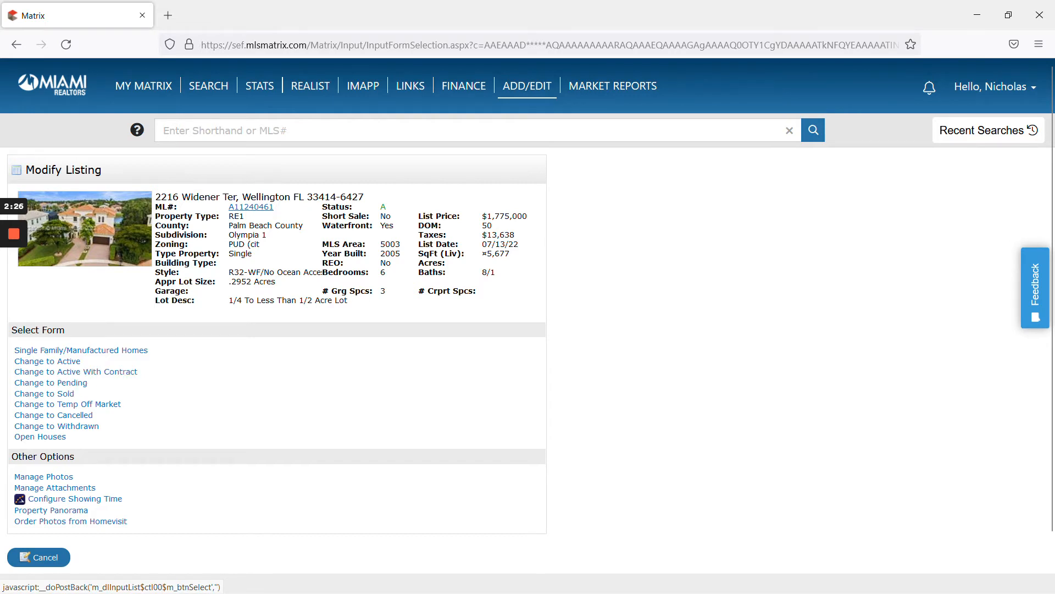
click(14, 290)
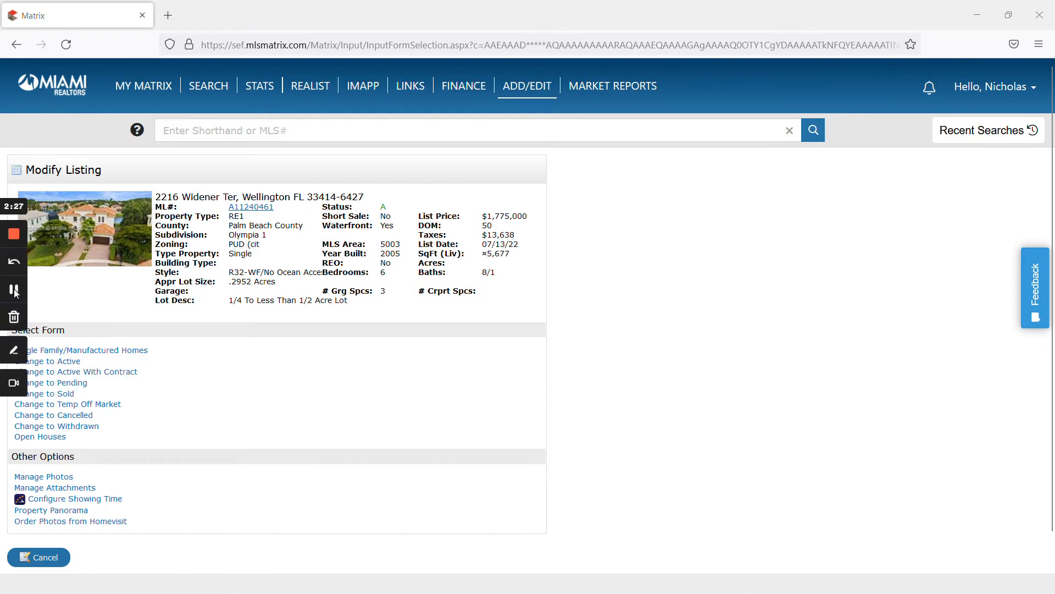
click(77, 384)
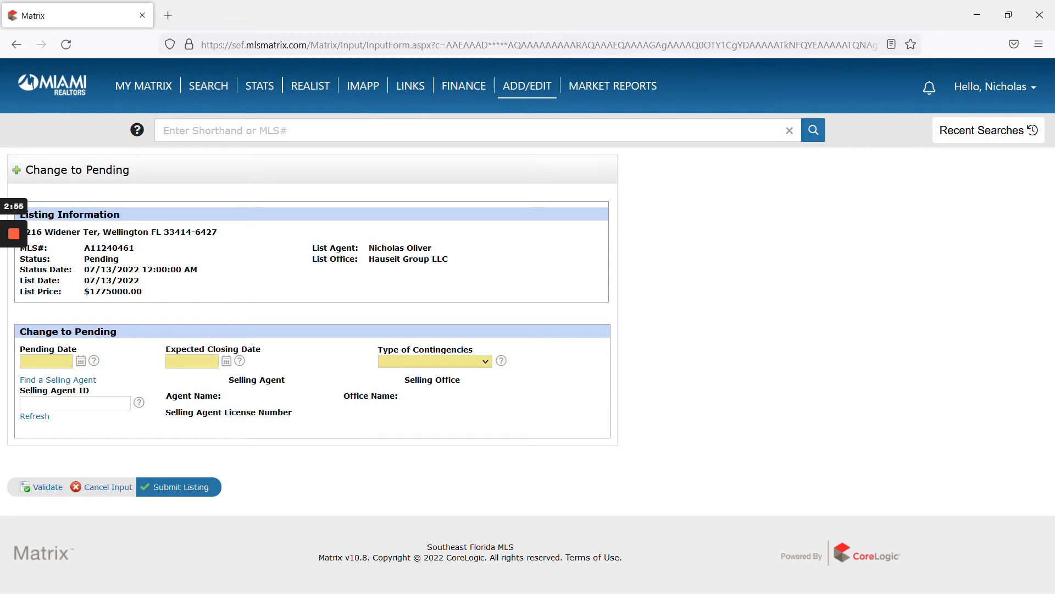
Step: Pick Pending Date 09/01/2022 and Expected Closing Date 09/30/2022 from the calendars
click(72, 363)
click(80, 361)
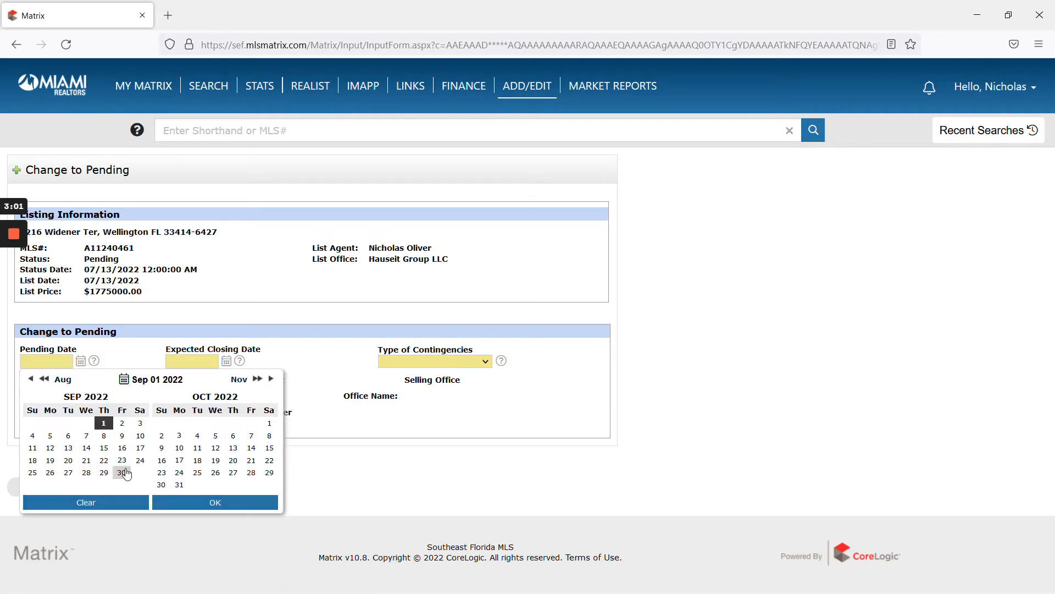
click(103, 423)
key(Tab)
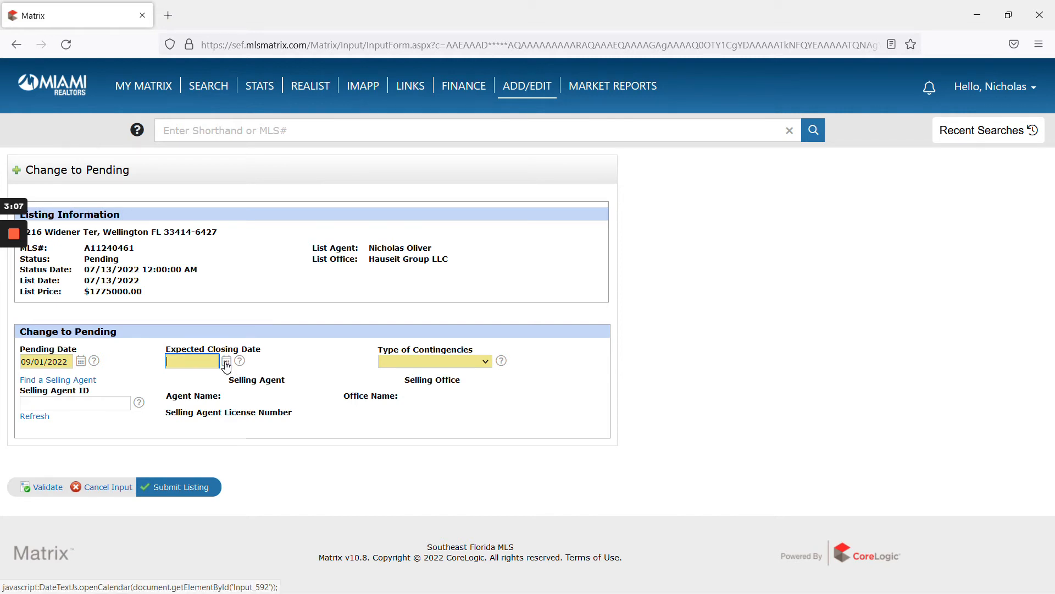
click(239, 362)
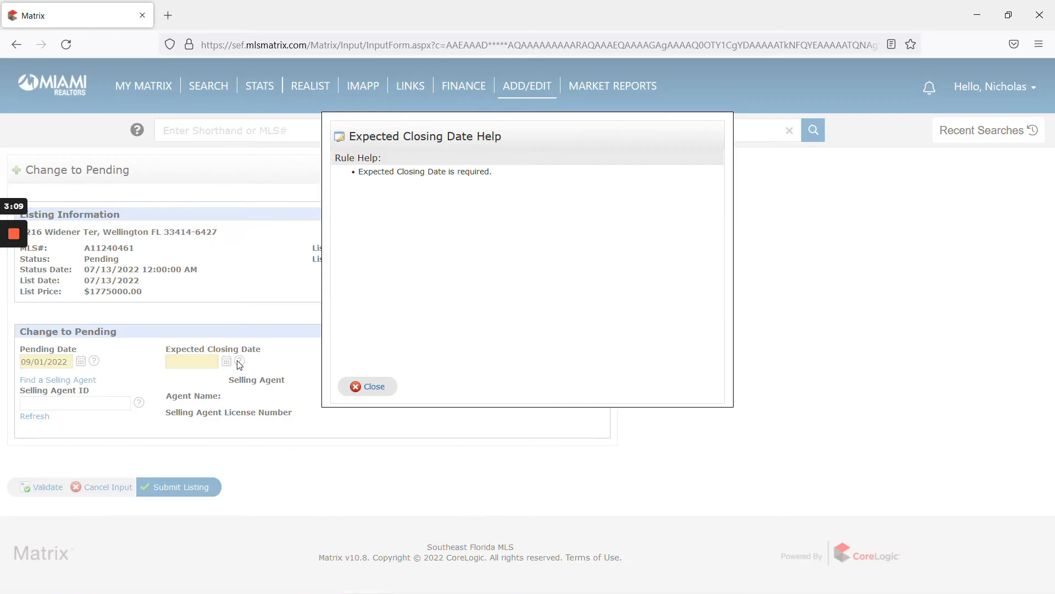
click(384, 389)
click(227, 362)
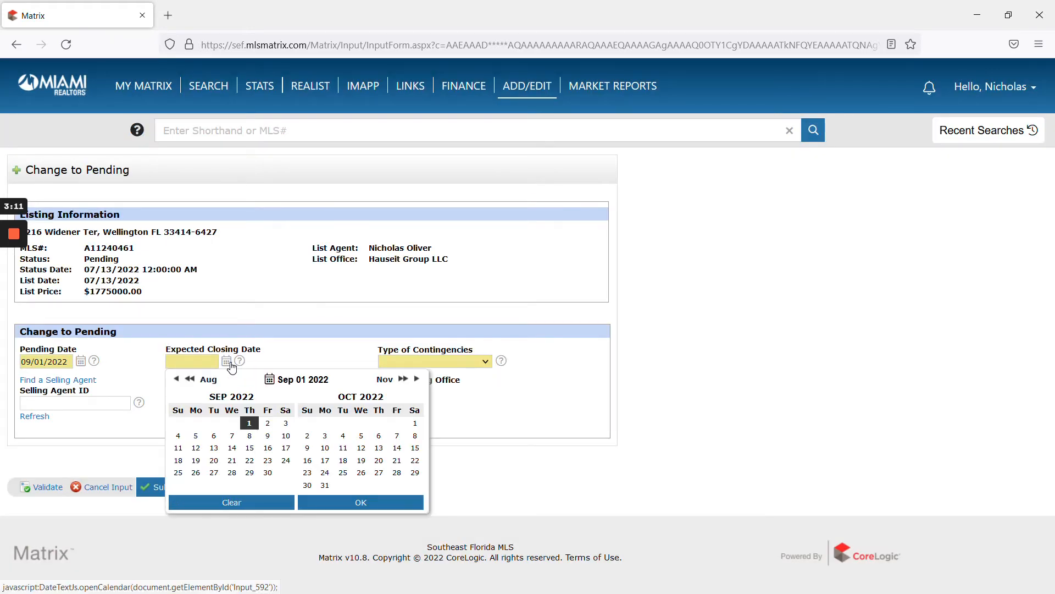
click(267, 473)
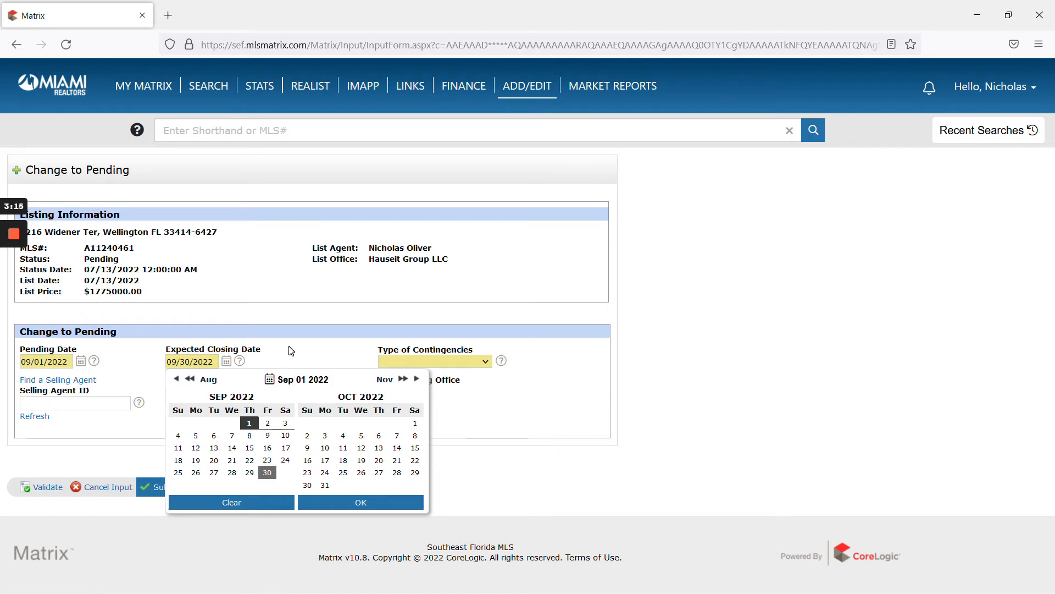
click(294, 351)
click(406, 363)
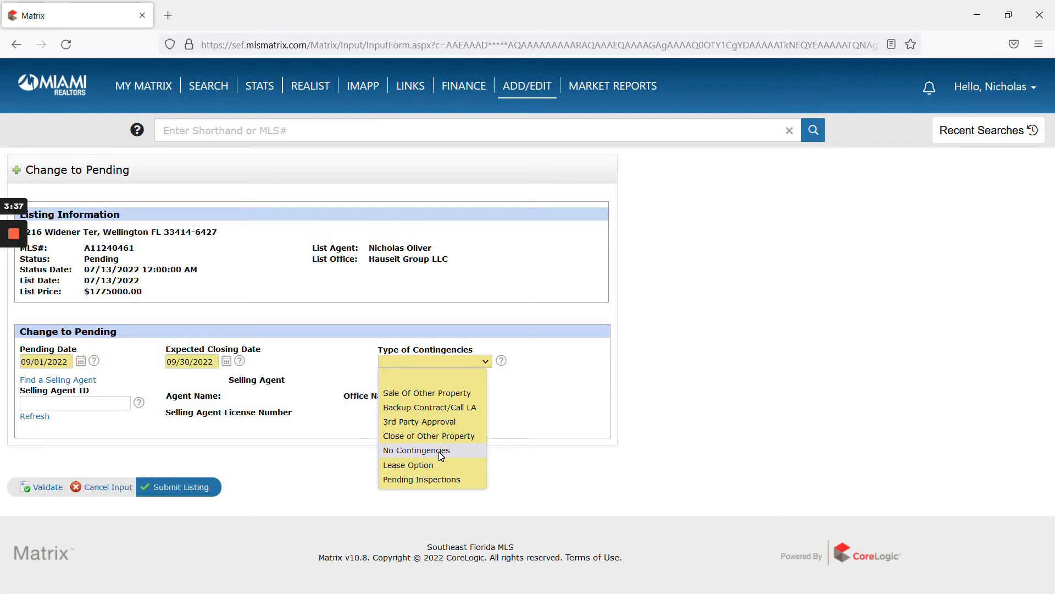
click(403, 361)
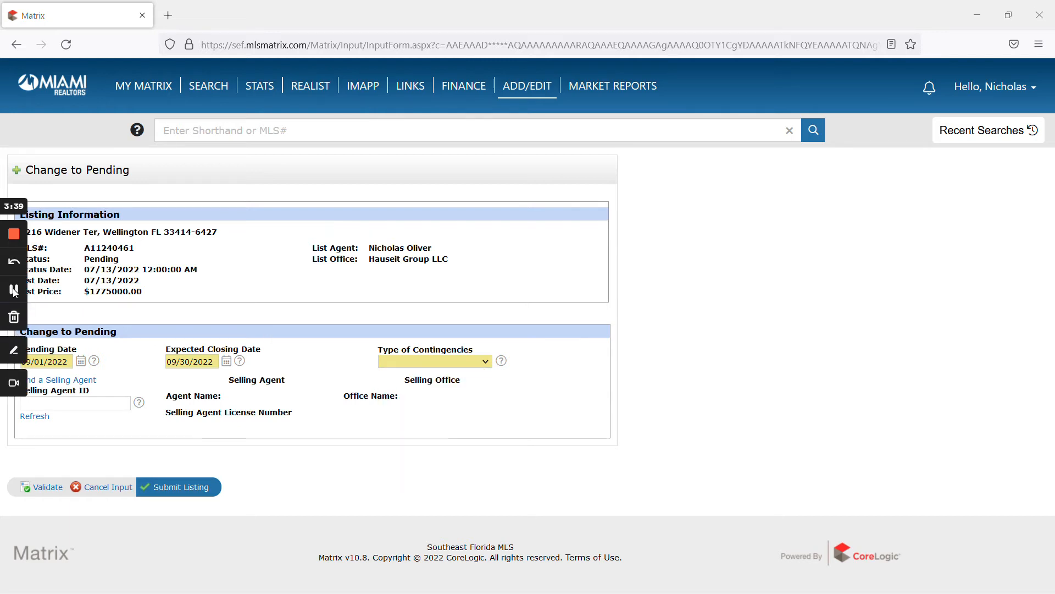
click(401, 361)
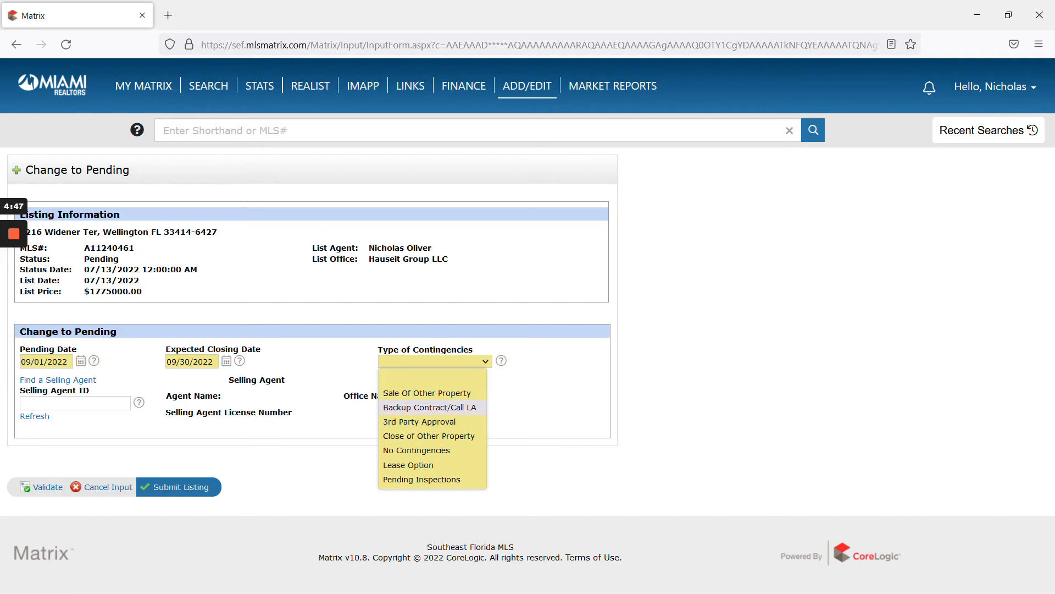
click(118, 404)
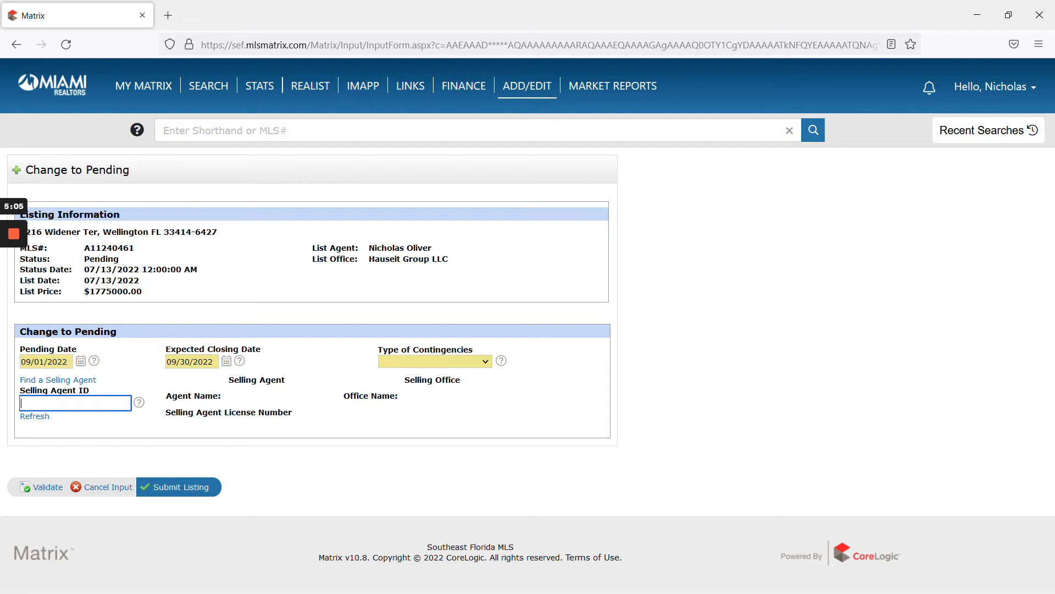
Step: Fill the selling agent by searching the agent's name, then cancel the pending-status input
mouse_move(16, 302)
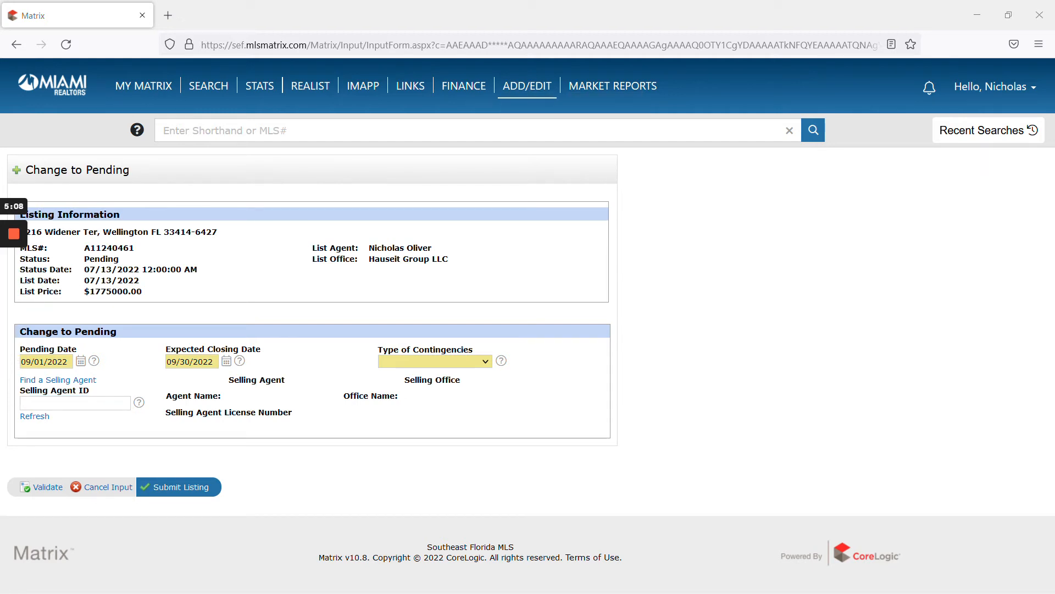
click(77, 381)
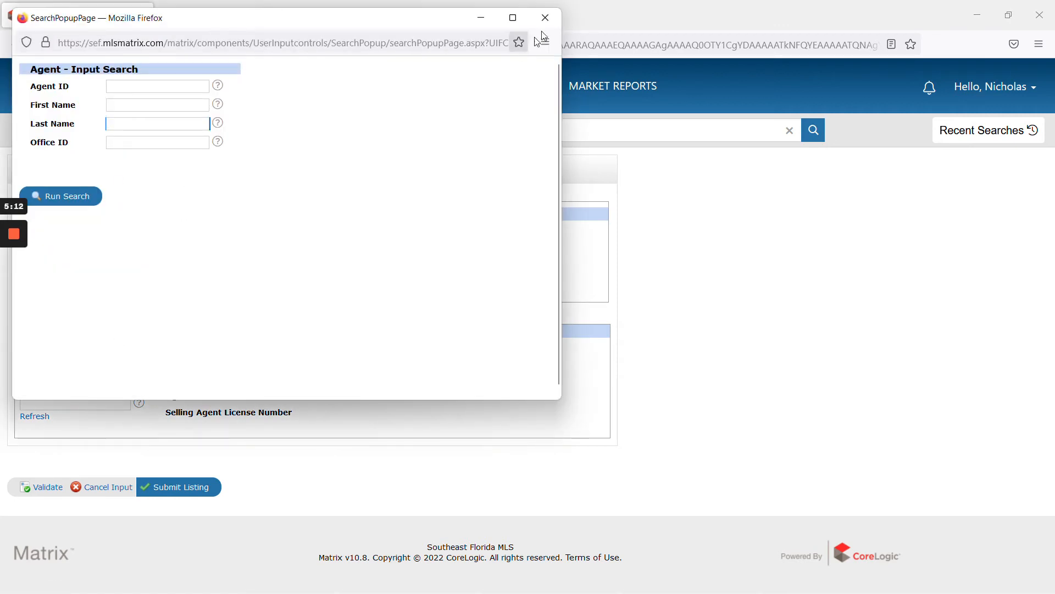
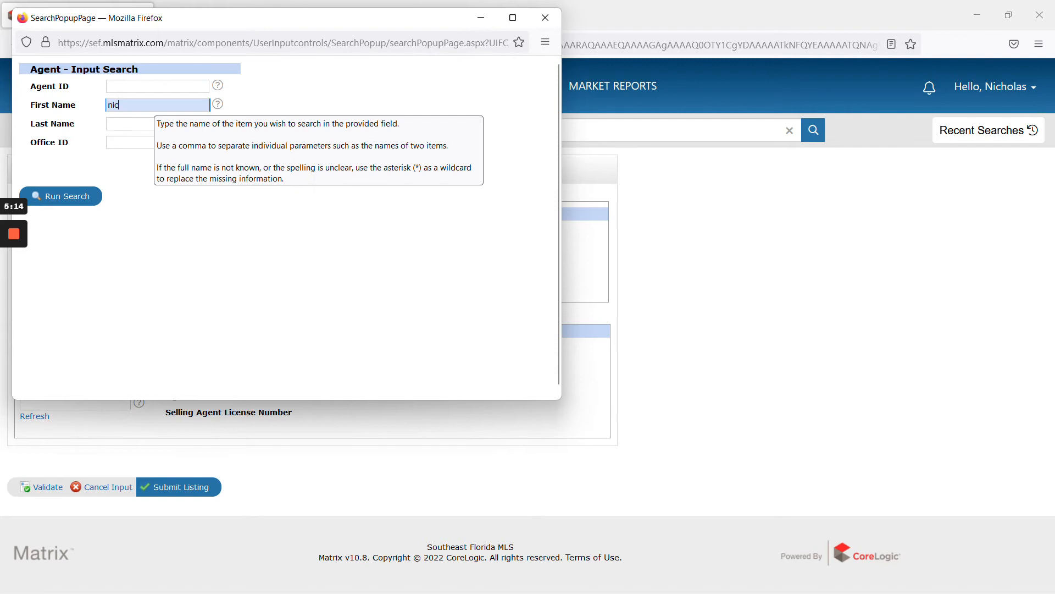
key(Tab)
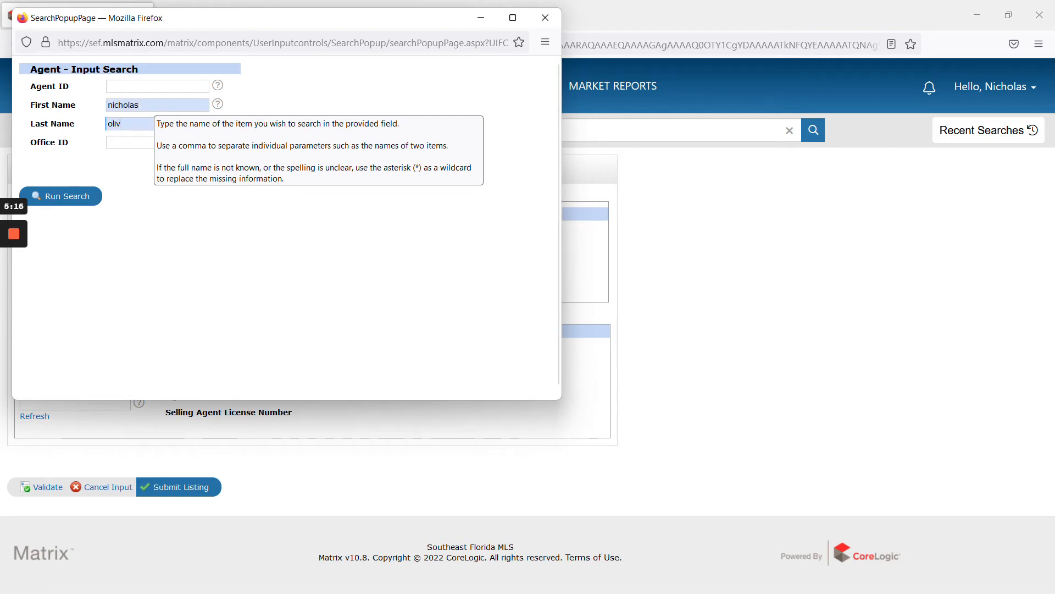
click(76, 197)
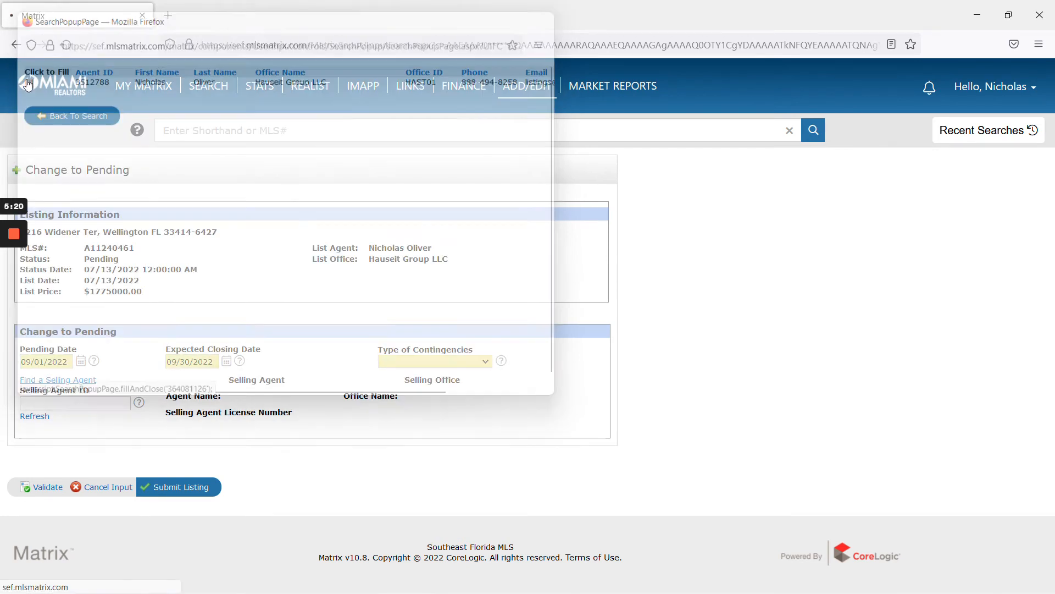
click(24, 80)
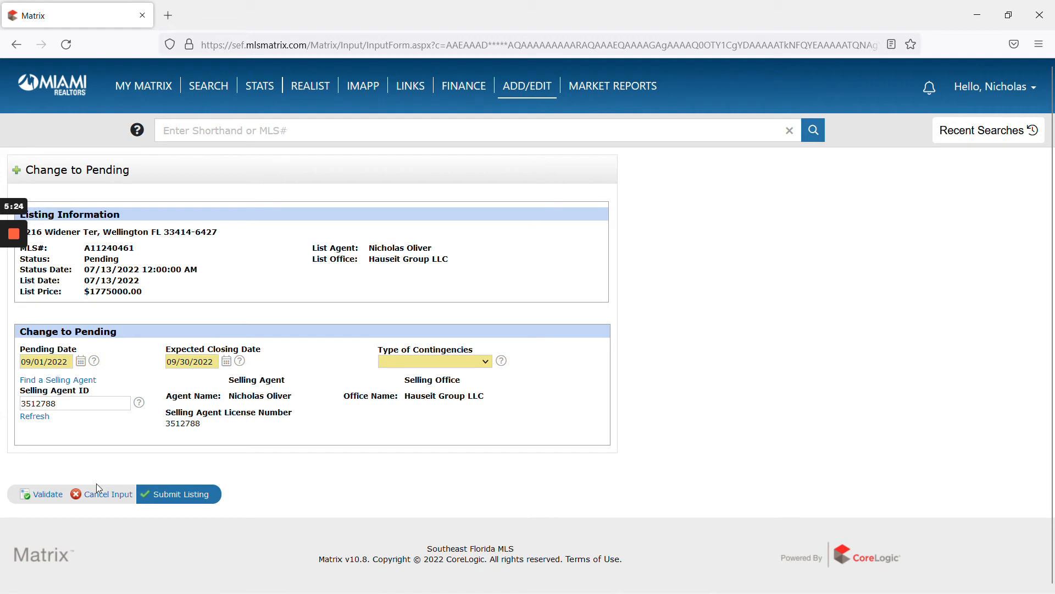
click(102, 495)
click(587, 351)
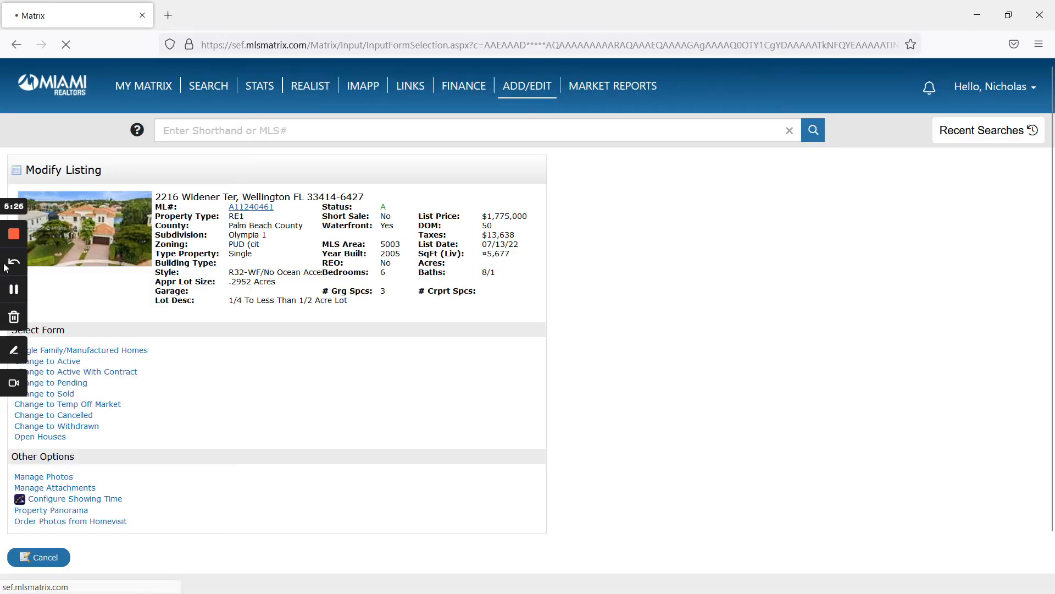
click(14, 289)
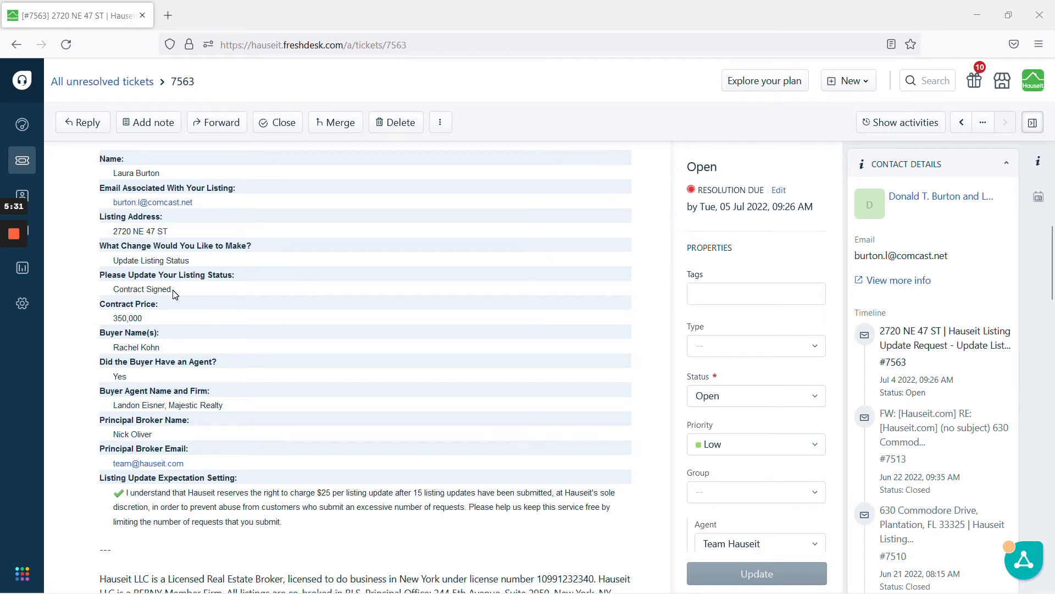
drag(113, 232, 169, 233)
click(170, 233)
drag(169, 233, 113, 233)
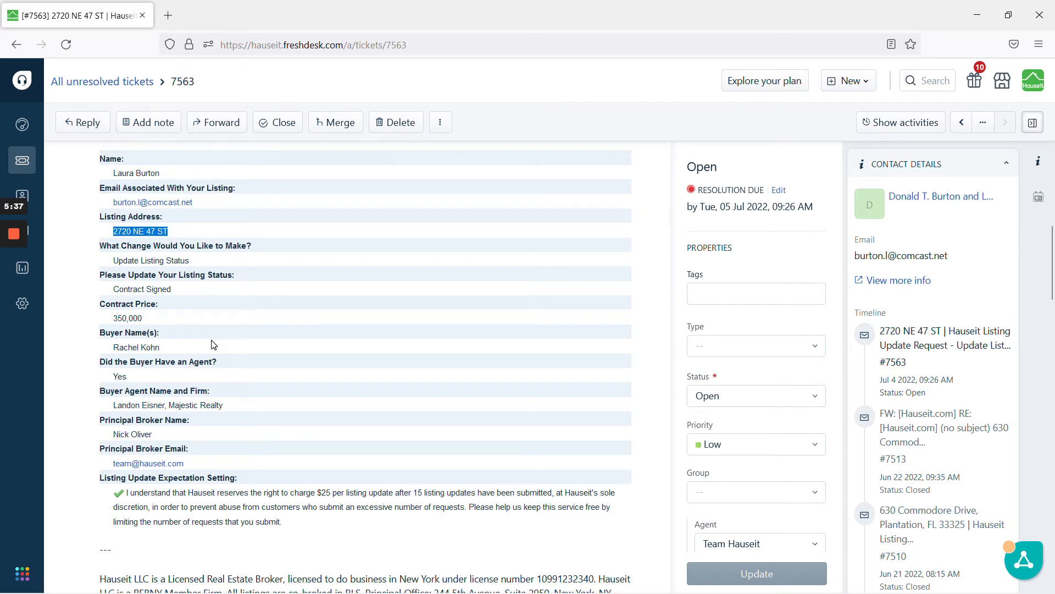
scroll(190, 311, down, 4)
scroll(191, 311, down, 10)
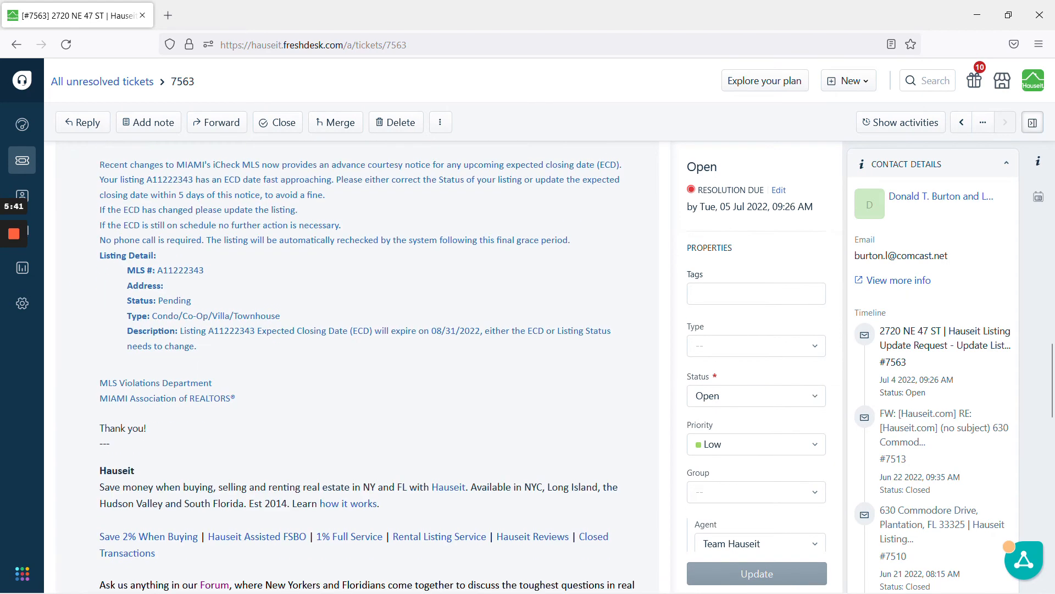
scroll(200, 316, down, 10)
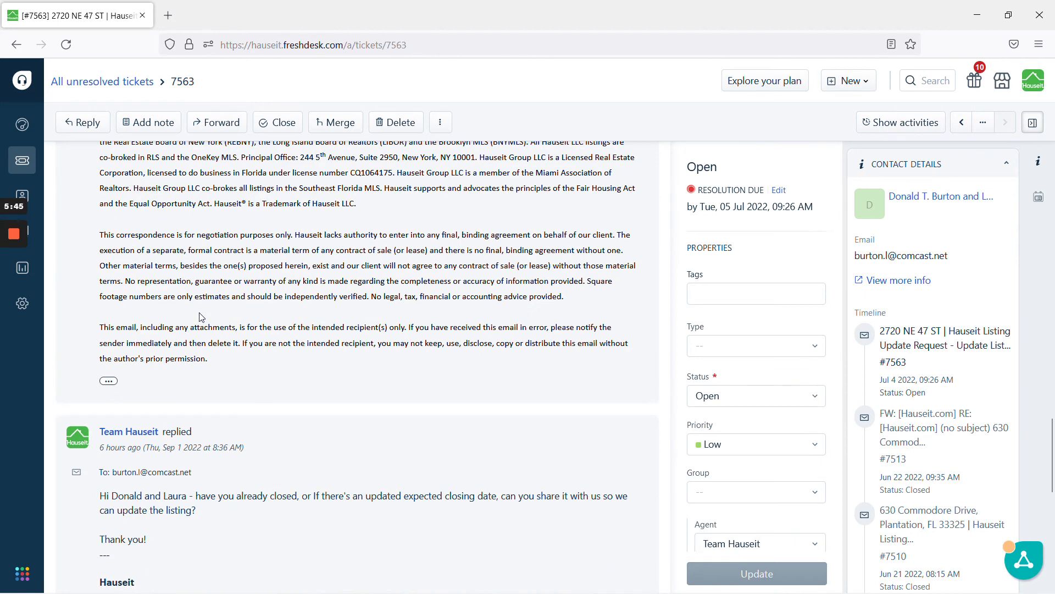
scroll(201, 317, down, 10)
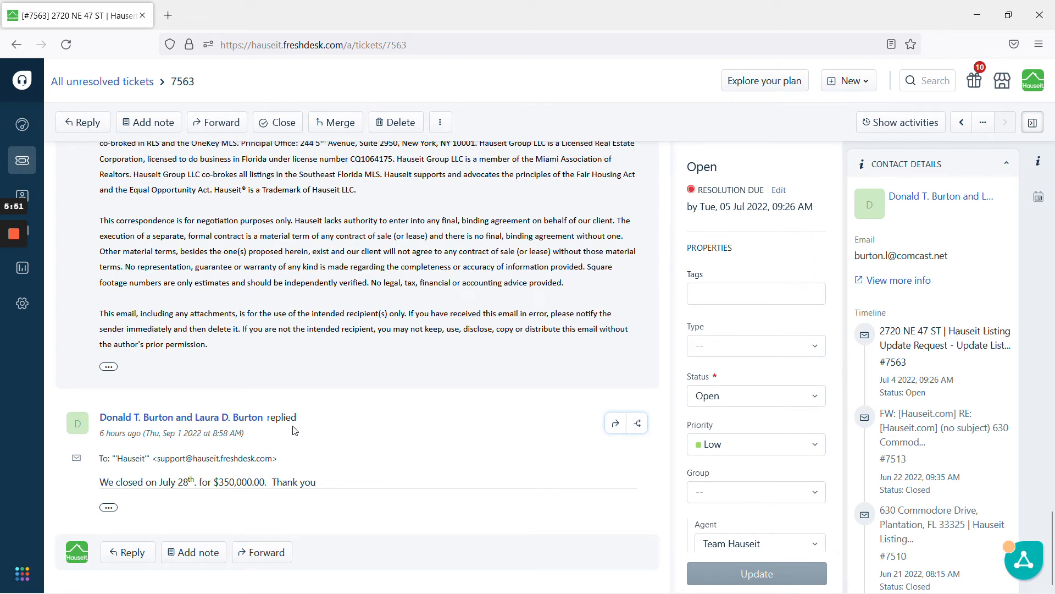
click(14, 289)
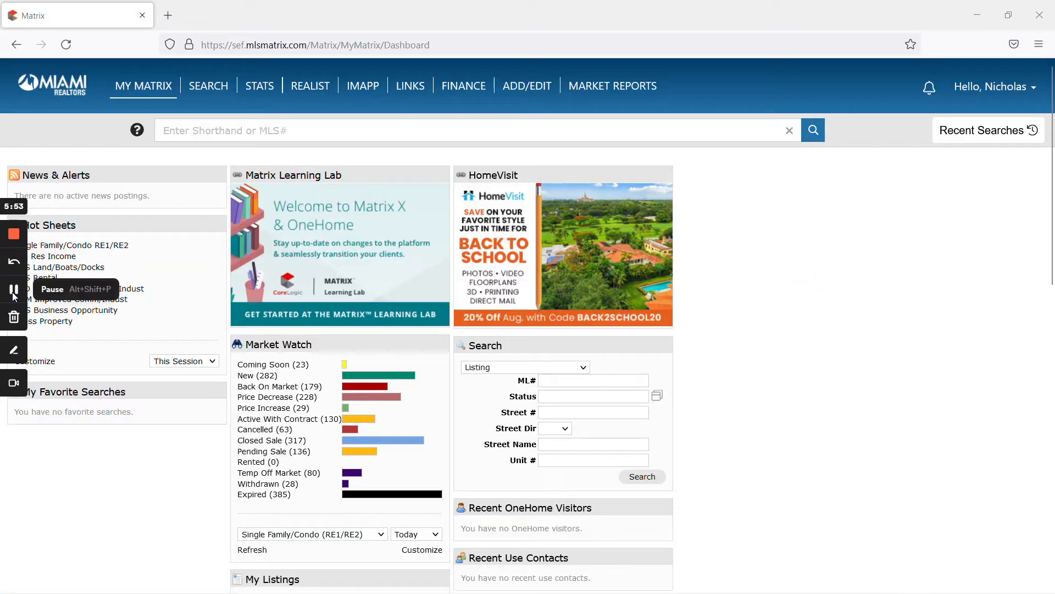
scroll(451, 330, down, 8)
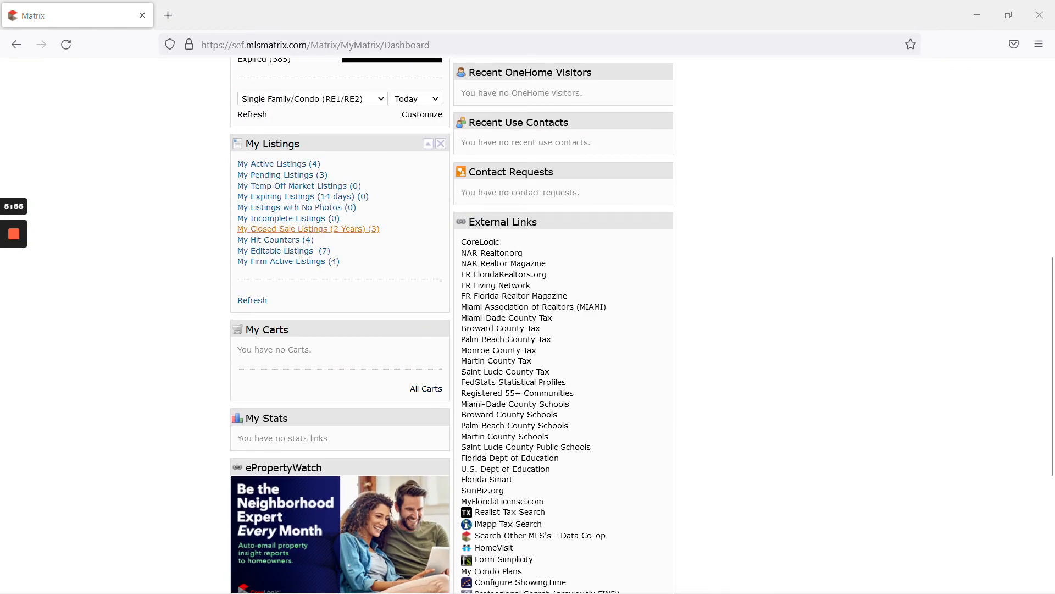
click(297, 175)
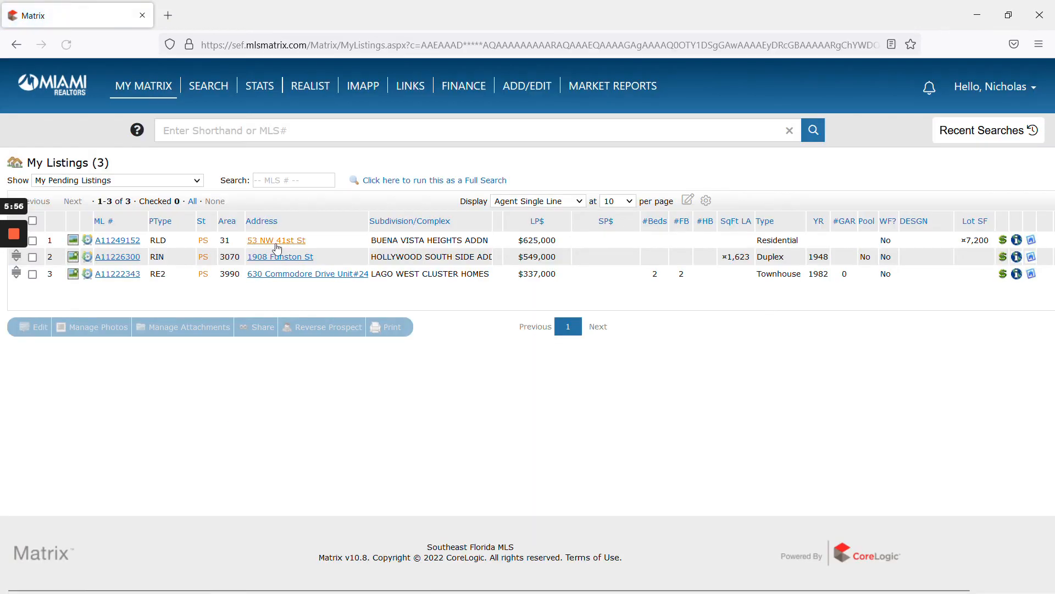
click(119, 275)
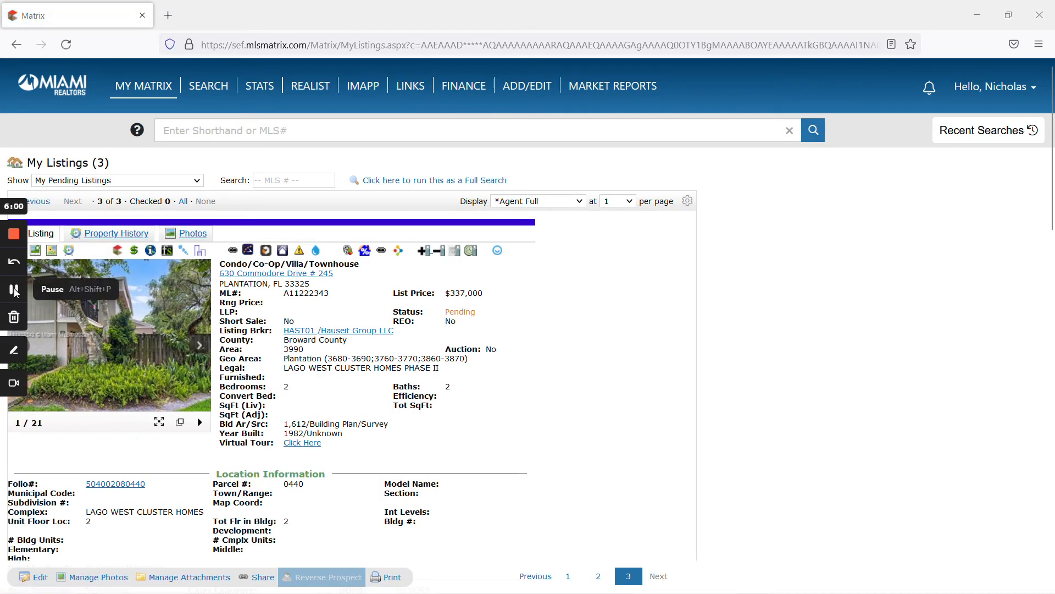
click(36, 578)
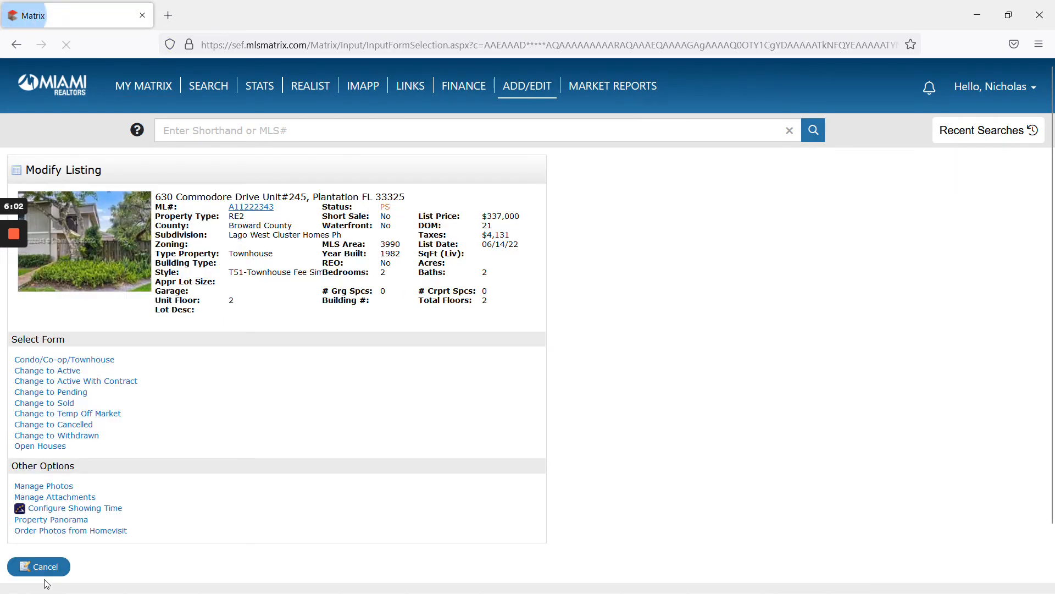
Step: Open Change to Sold and enter Sold Price 350,000, leaving seller contributions empty
click(61, 408)
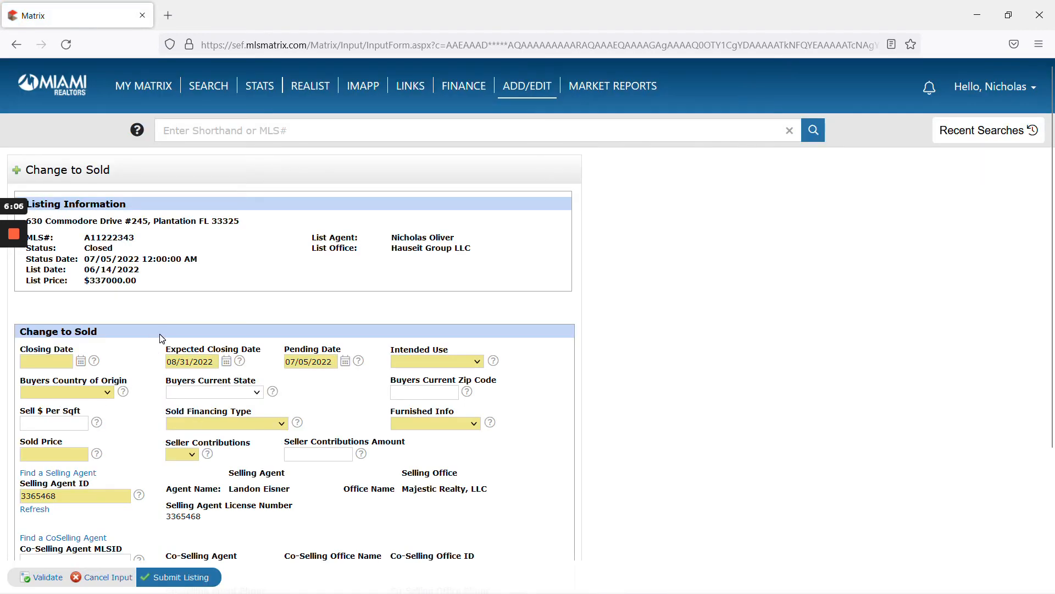
scroll(148, 332, down, 2)
mouse_move(14, 286)
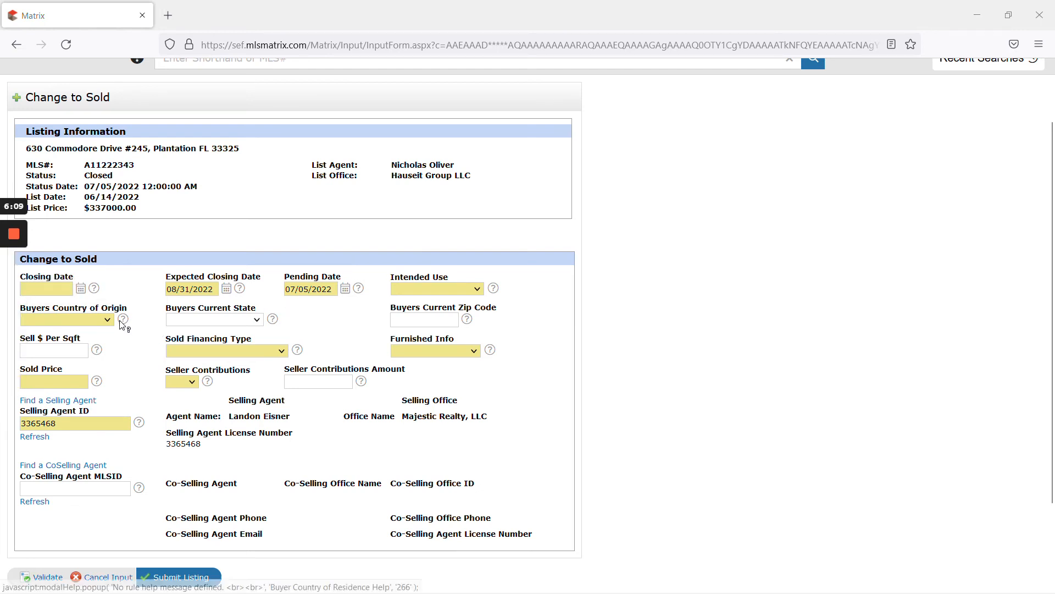
click(54, 381)
text(350,000)
click(181, 382)
click(147, 386)
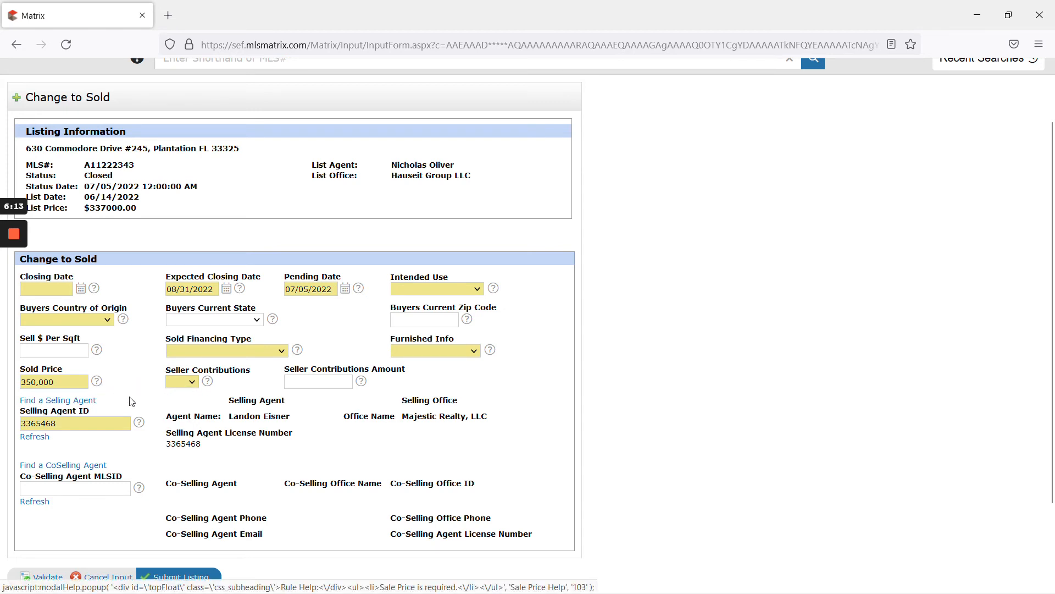
click(14, 289)
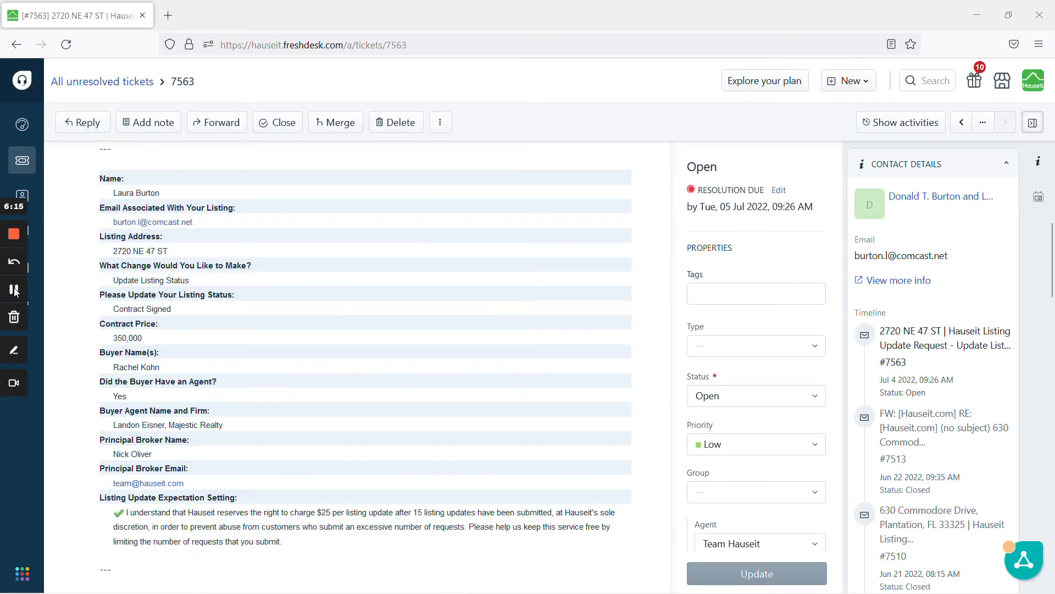
drag(114, 366, 159, 367)
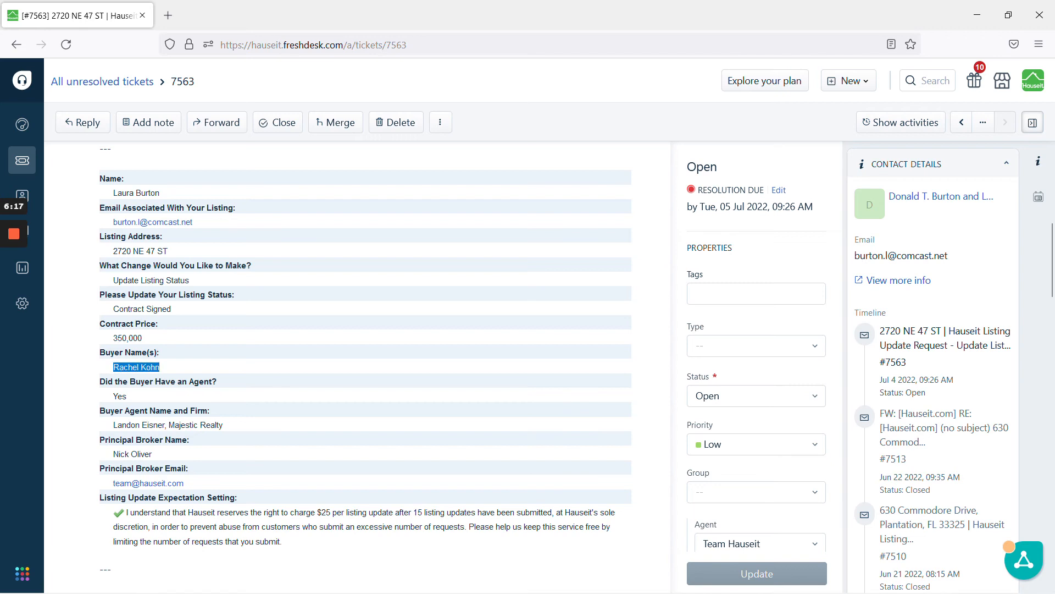
click(17, 291)
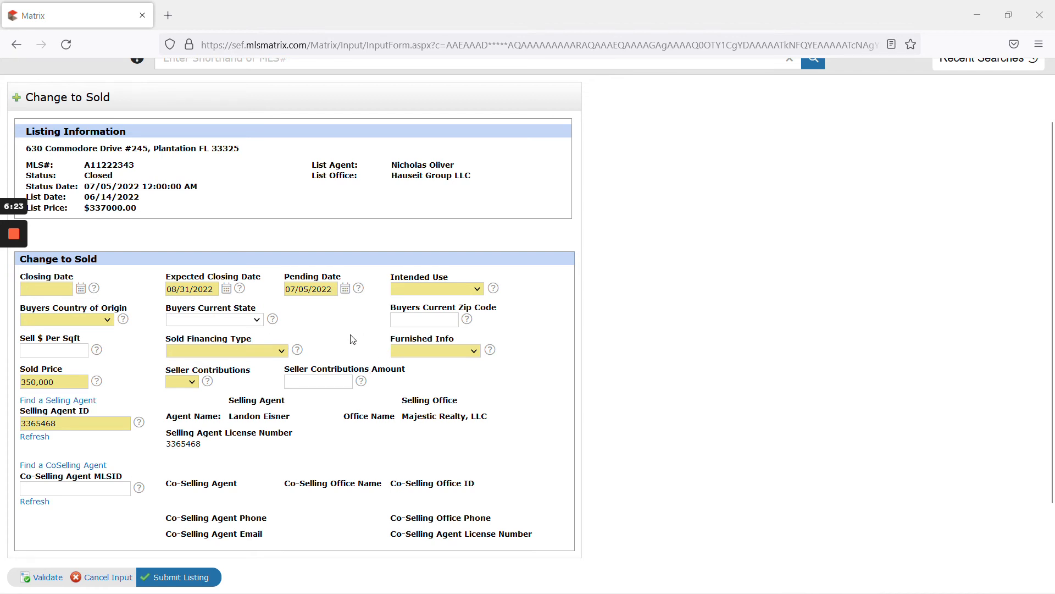
Step: Set the buyer's country of origin and intended use to Unknown/Withheld on the Change to Sold form
click(16, 291)
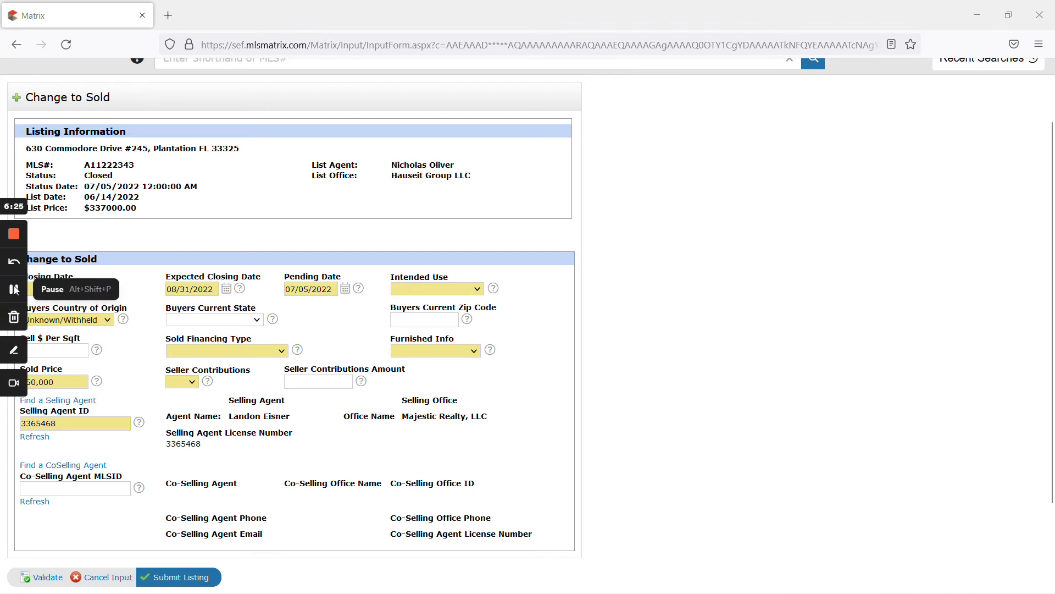
click(90, 320)
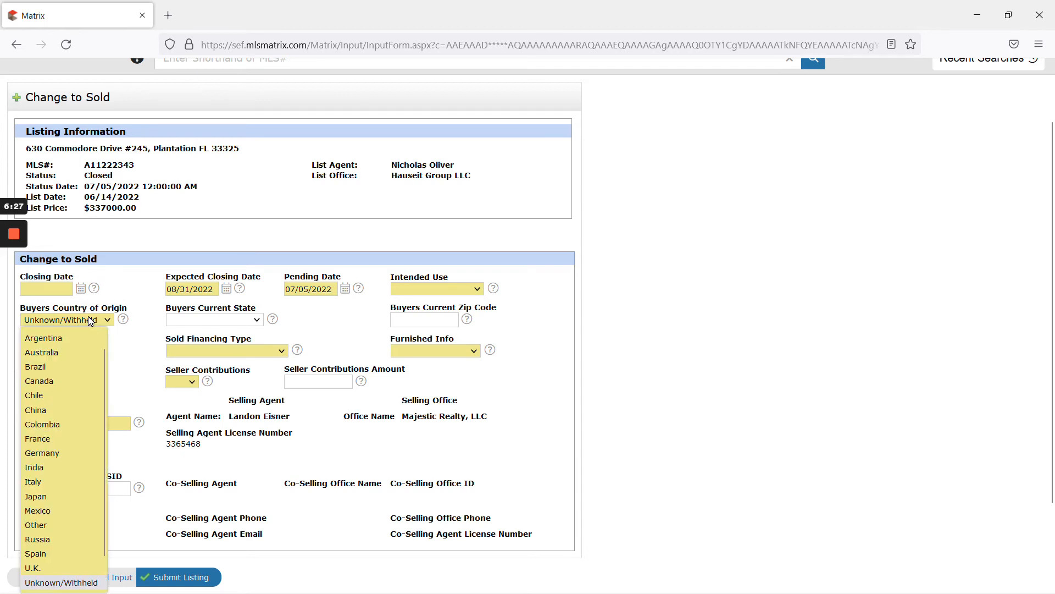
click(90, 320)
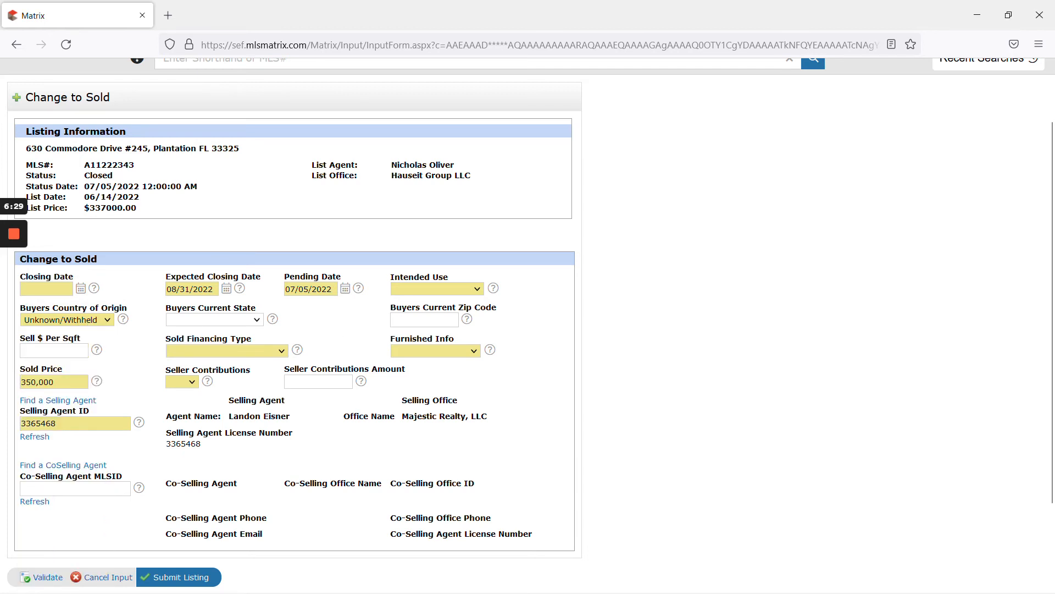
click(431, 293)
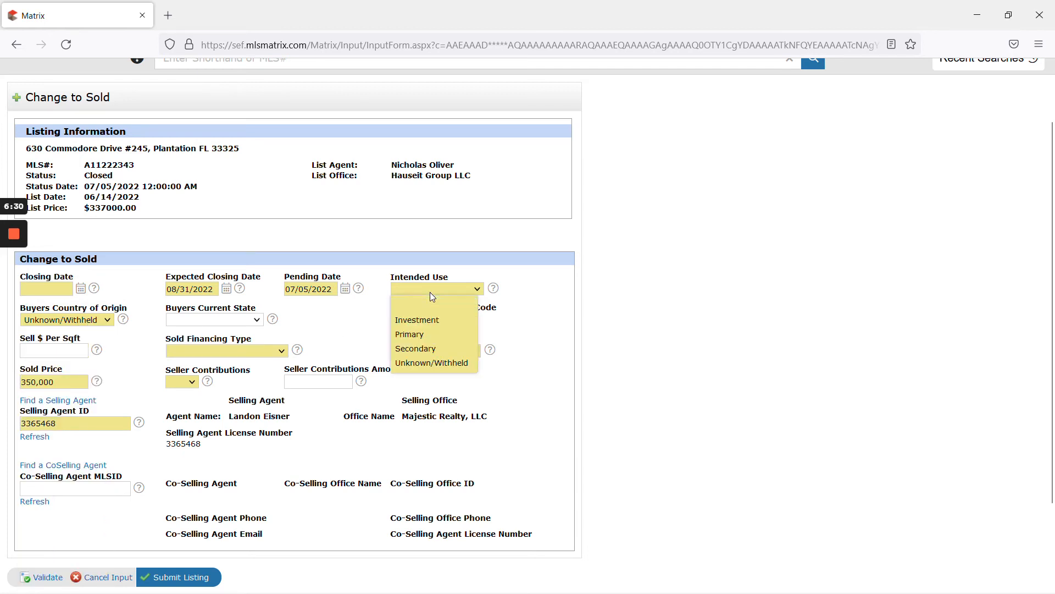
click(446, 363)
click(449, 351)
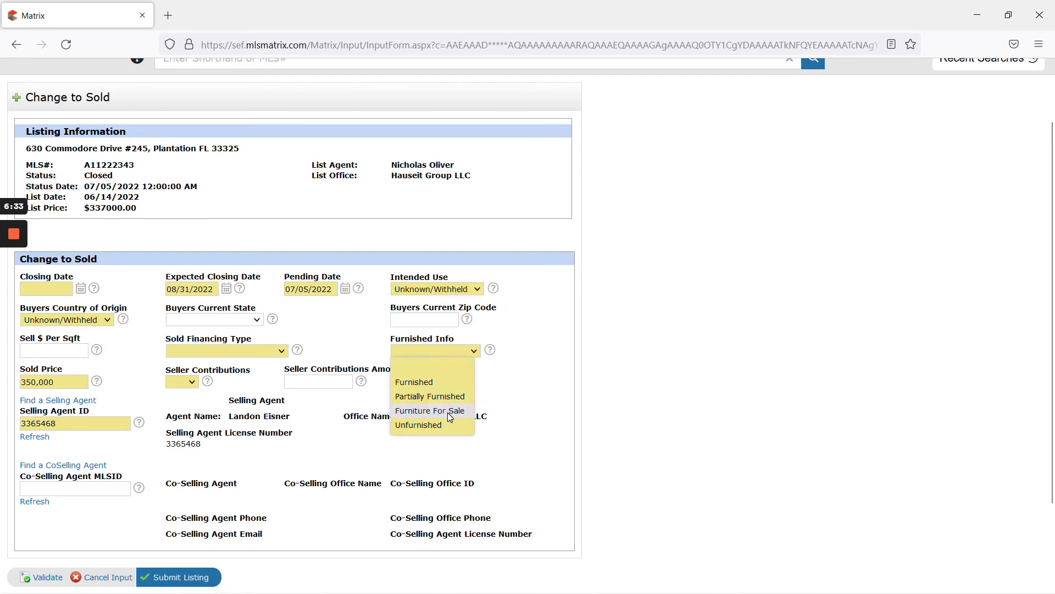
click(584, 370)
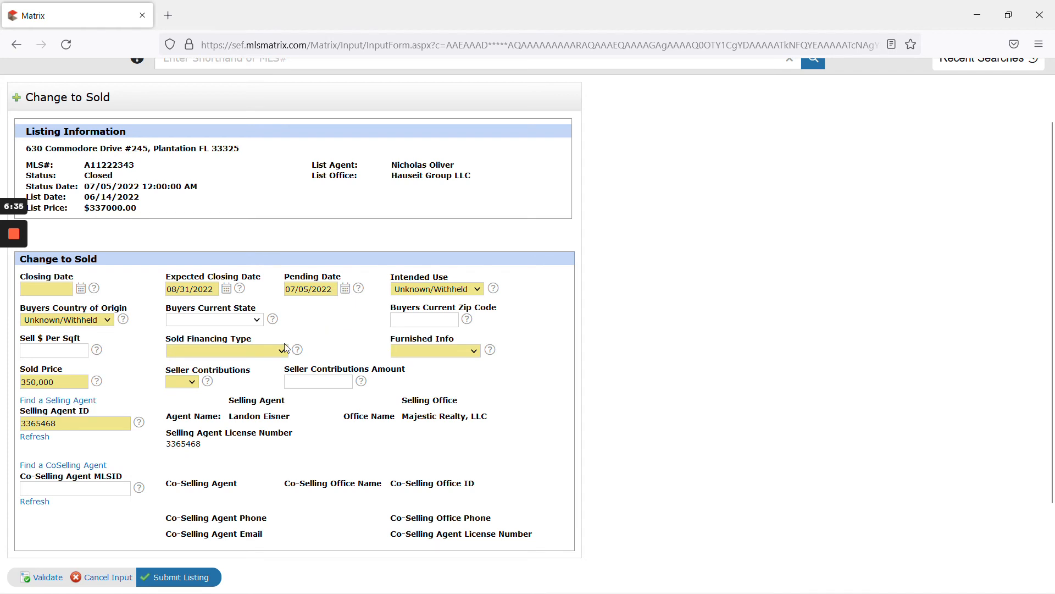
Step: Set Sold Financing Type to Other Terms See Remarks and Seller Contributions to No
click(266, 355)
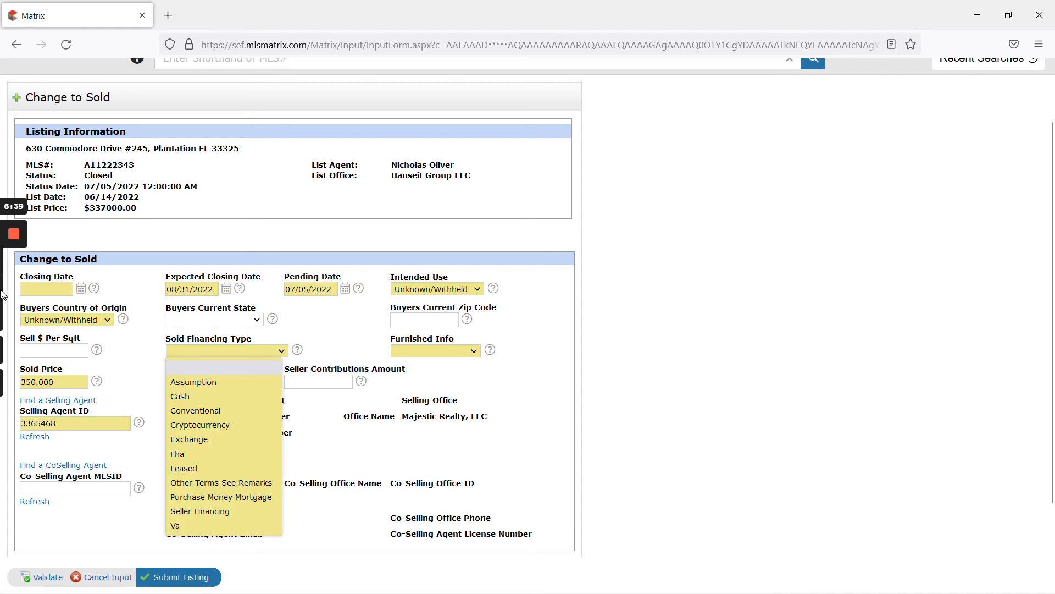
mouse_move(12, 293)
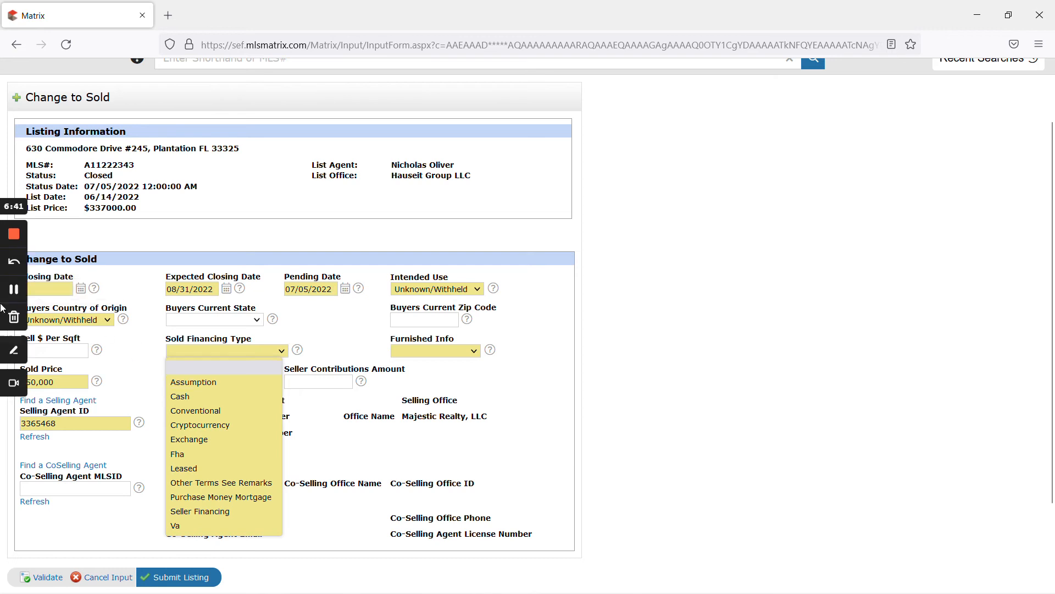
click(236, 485)
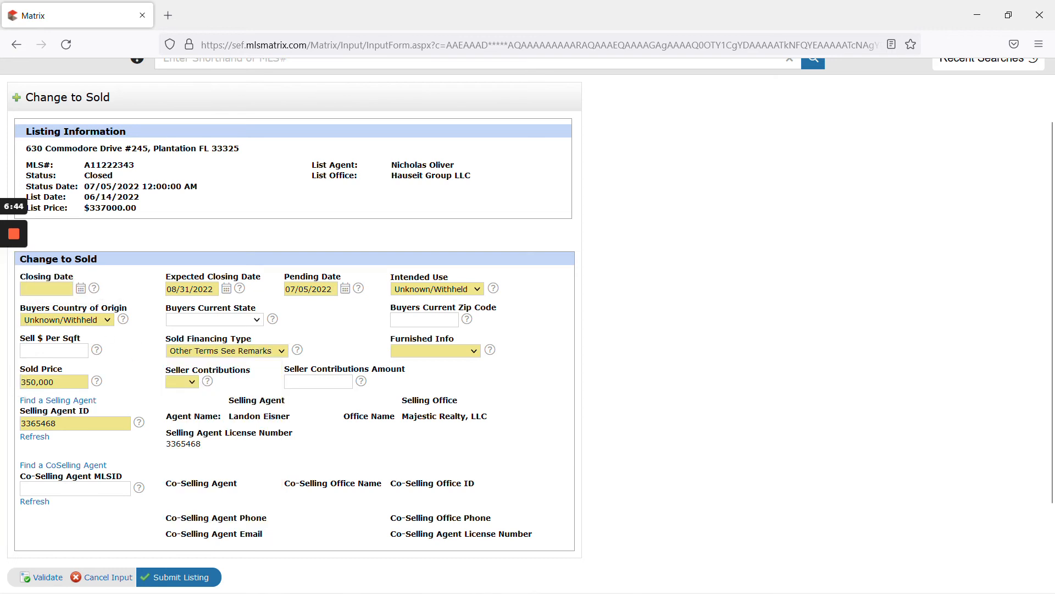
click(183, 381)
click(184, 428)
Step: Set the Closing Date to 09/01/2022 using the calendar picker
click(80, 288)
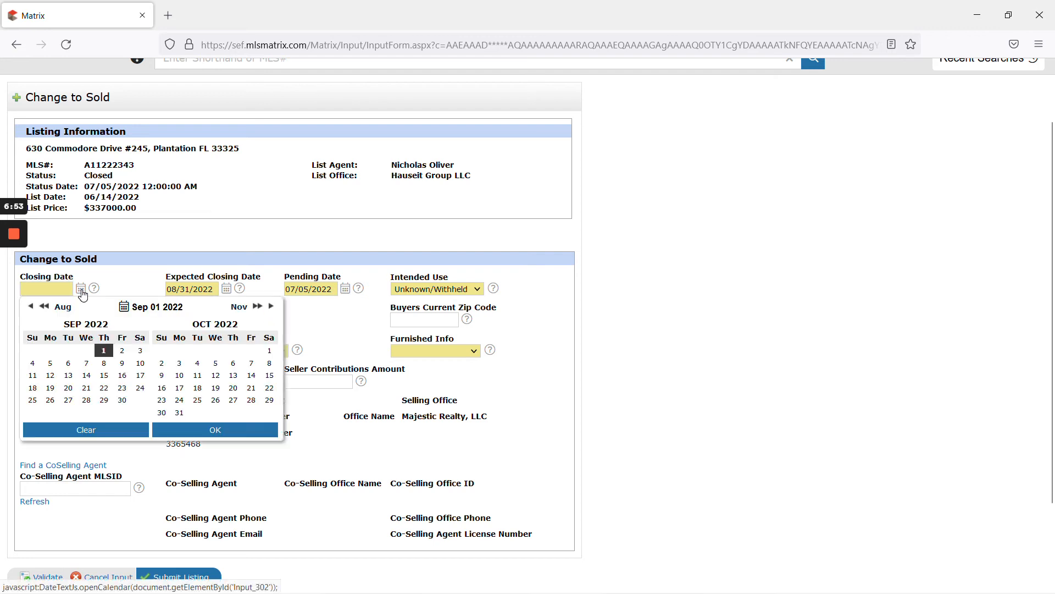
click(104, 350)
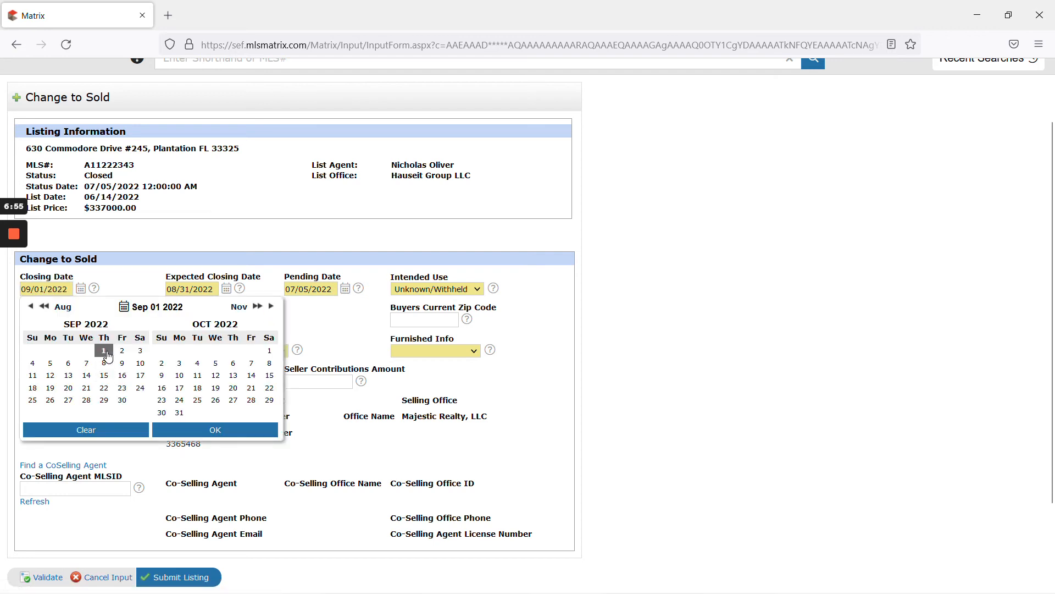
click(229, 437)
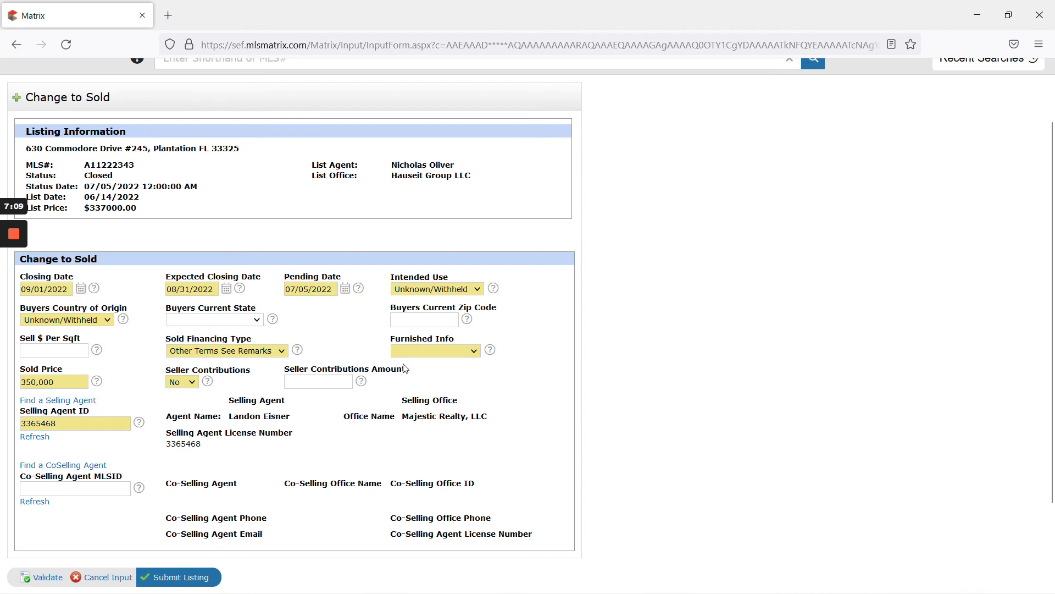
Step: Set Furnished Info to Unfurnished and review the selling agent's name
click(419, 350)
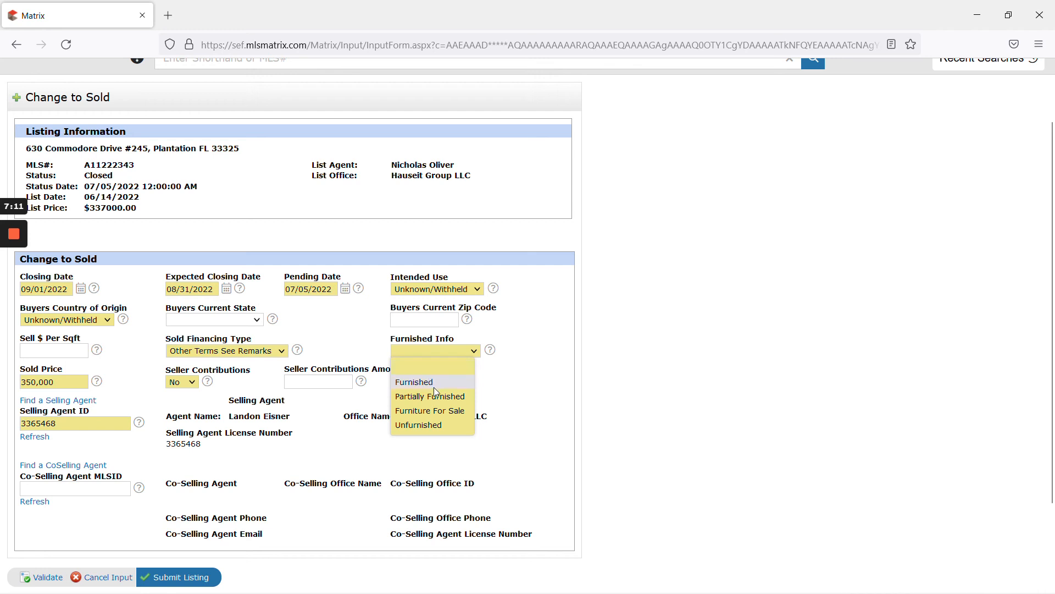
click(444, 427)
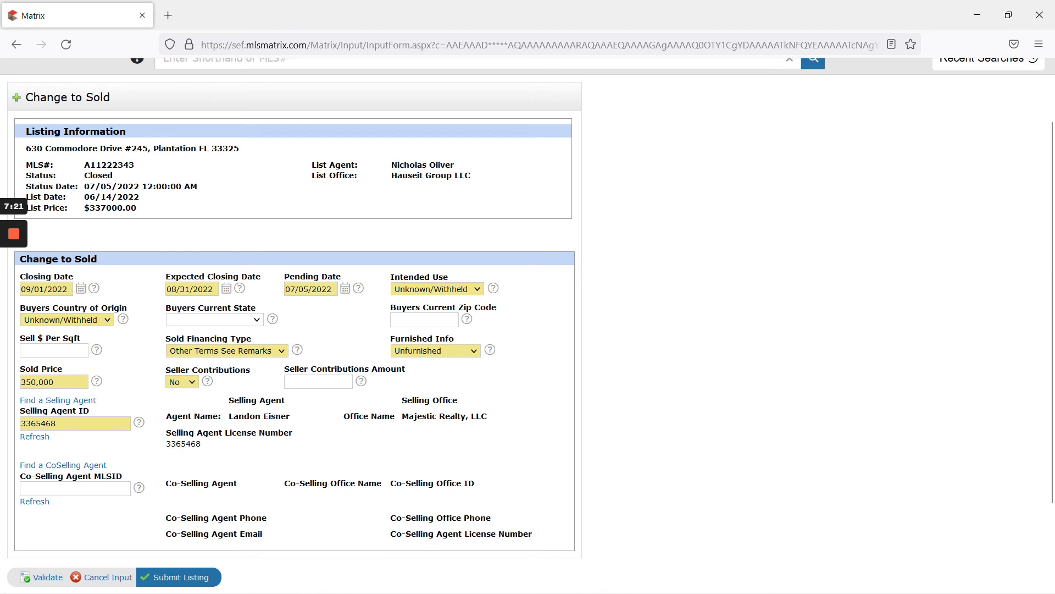
drag(229, 416, 292, 423)
click(292, 426)
scroll(291, 445, down, 3)
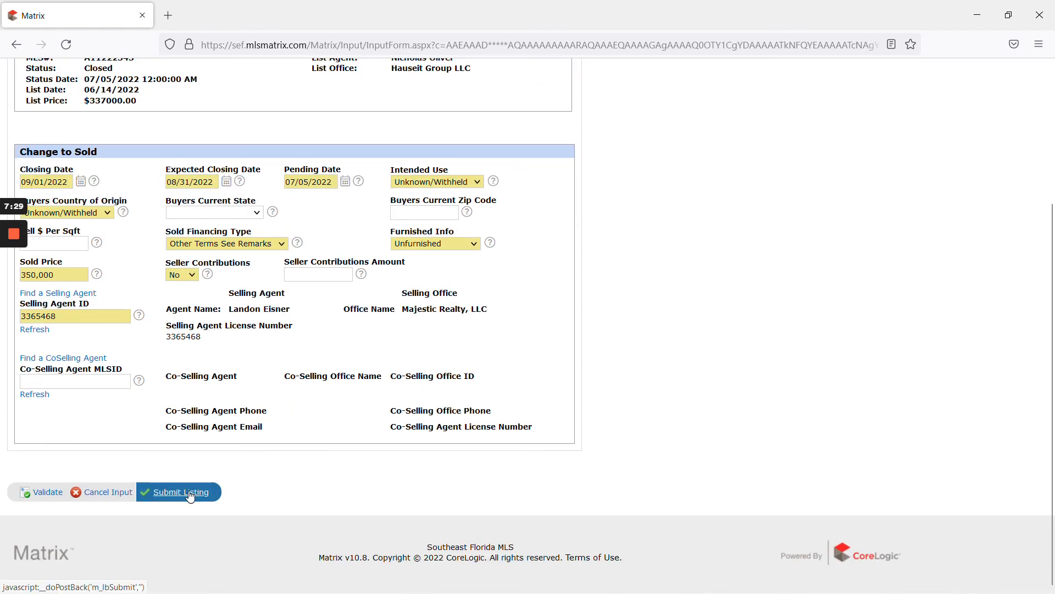
Step: Submit the Change to Sold form and open listing A11222343's updated details
click(190, 494)
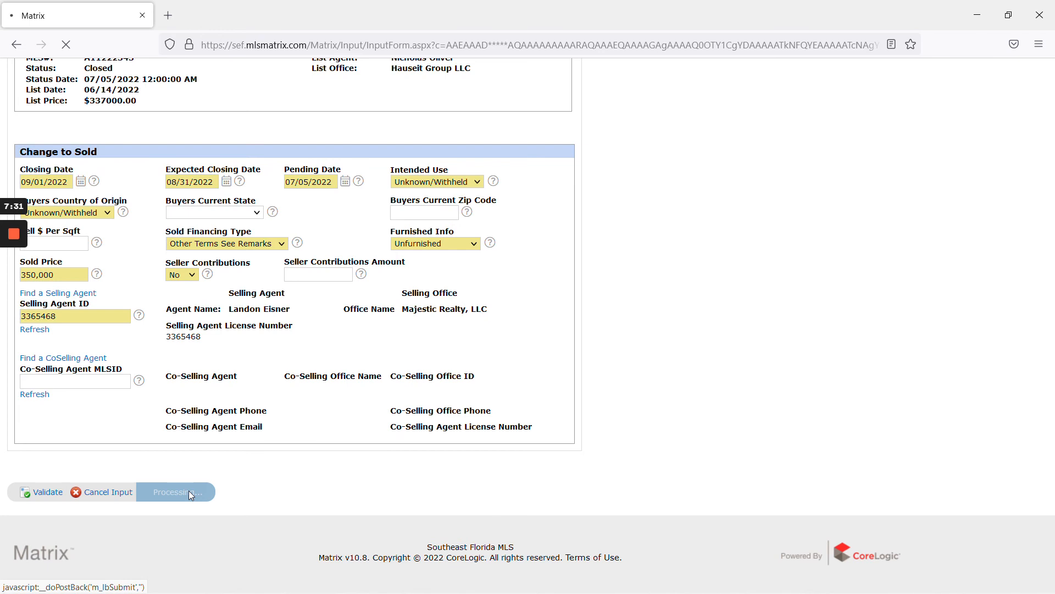
click(210, 200)
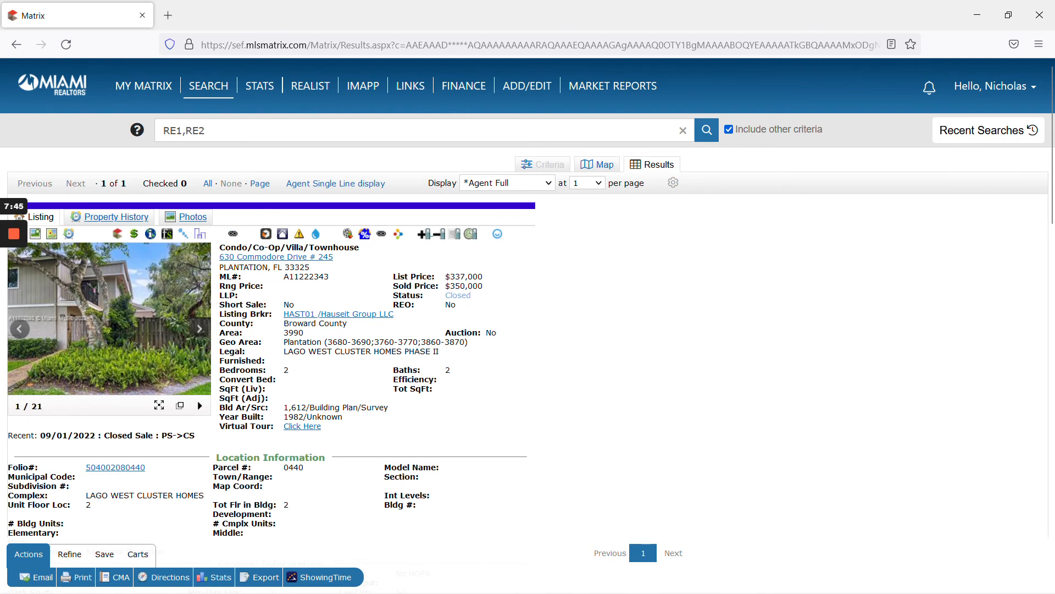
key(super+shift+s)
drag(2, 8, 681, 552)
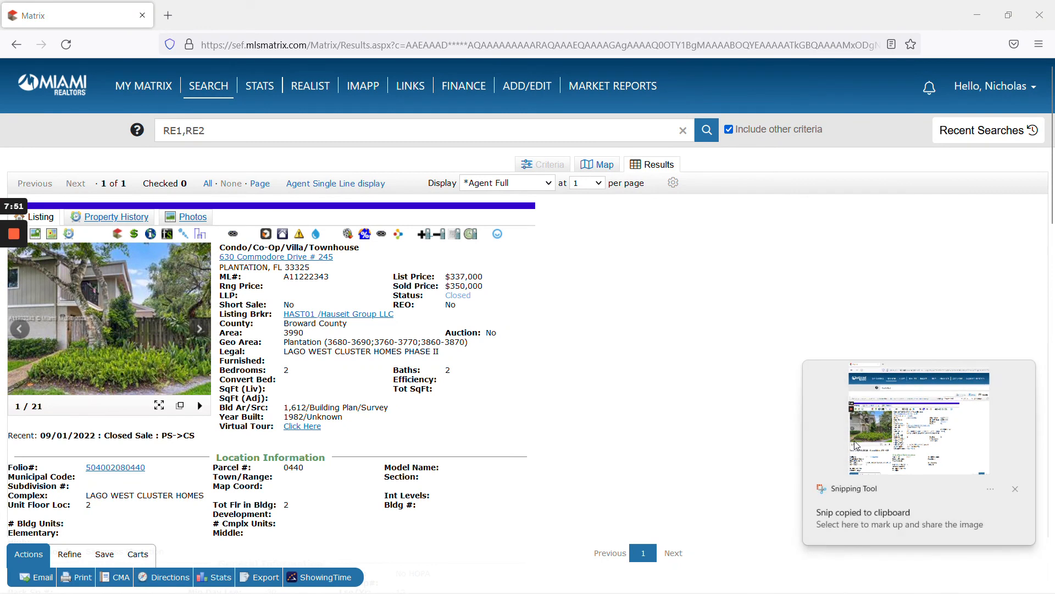
click(856, 446)
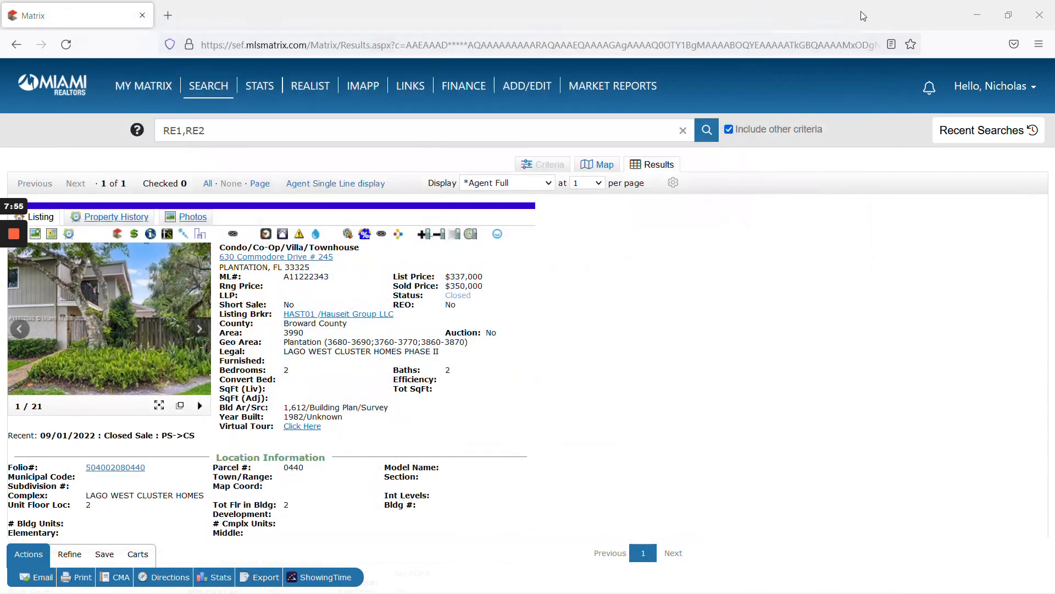
click(868, 12)
key(alt+Tab)
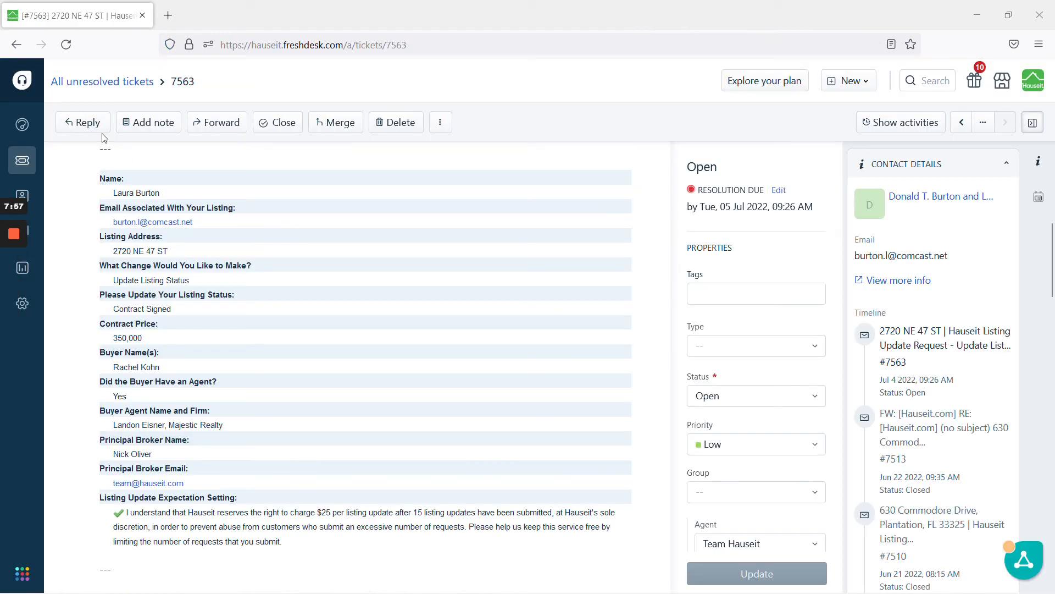
Step: Draft a reply with the Listing Update Seller canned response and the pasted listing screenshot
click(85, 123)
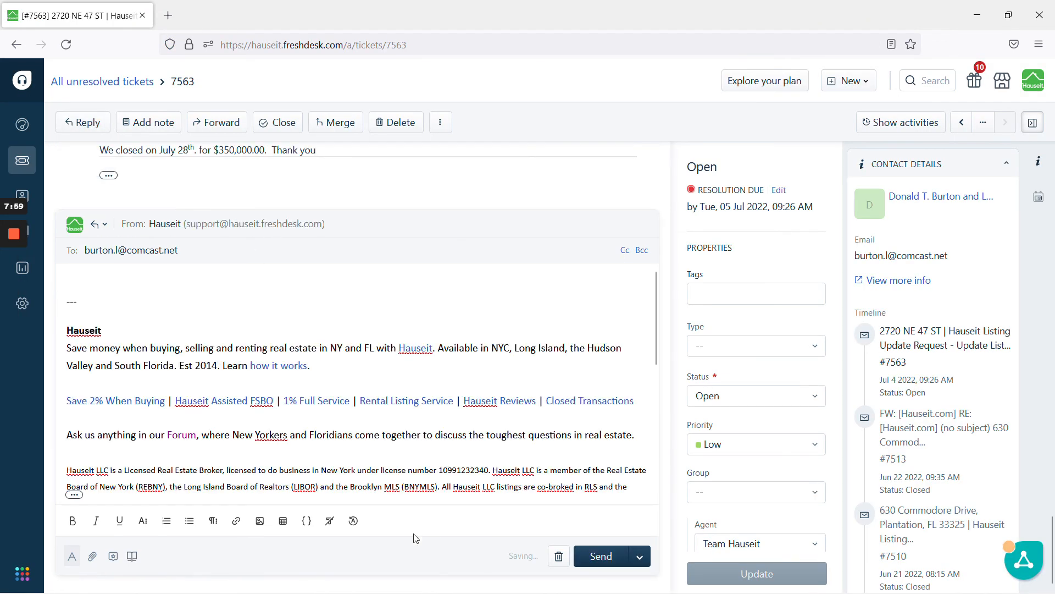
click(113, 556)
click(806, 333)
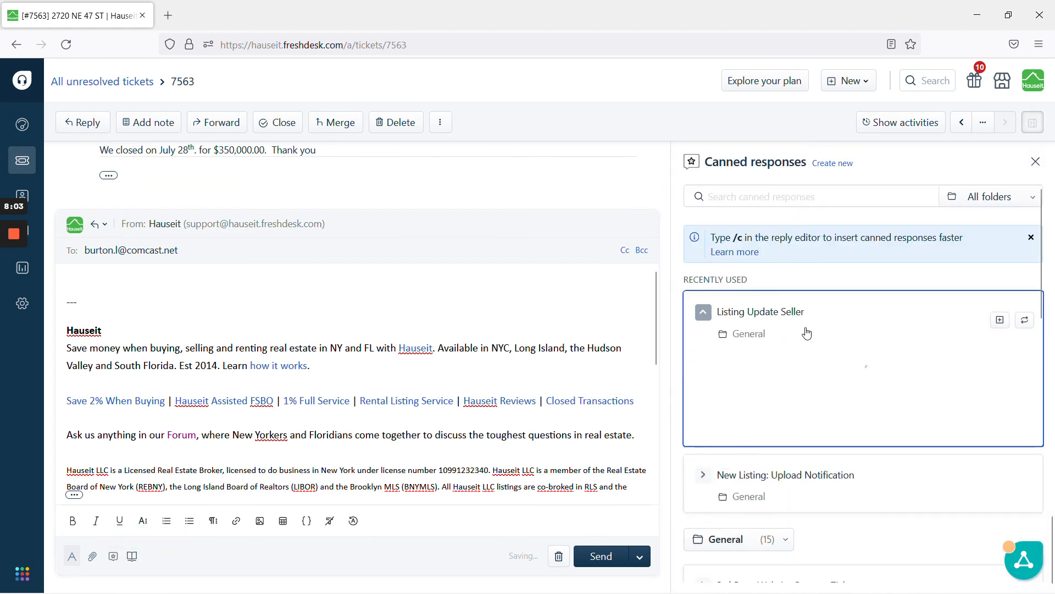
click(999, 320)
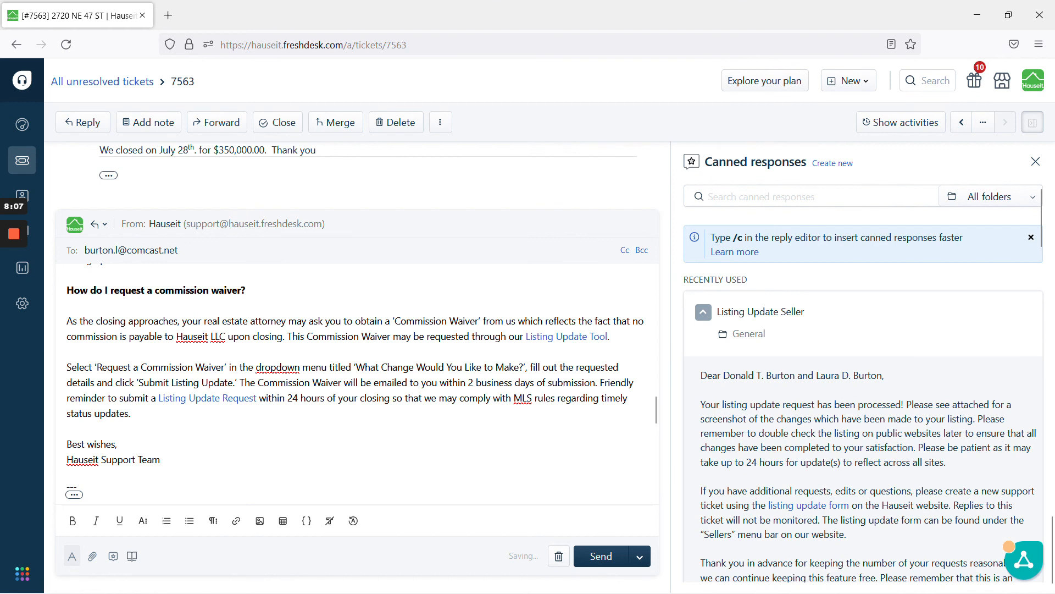
scroll(358, 383, down, 3)
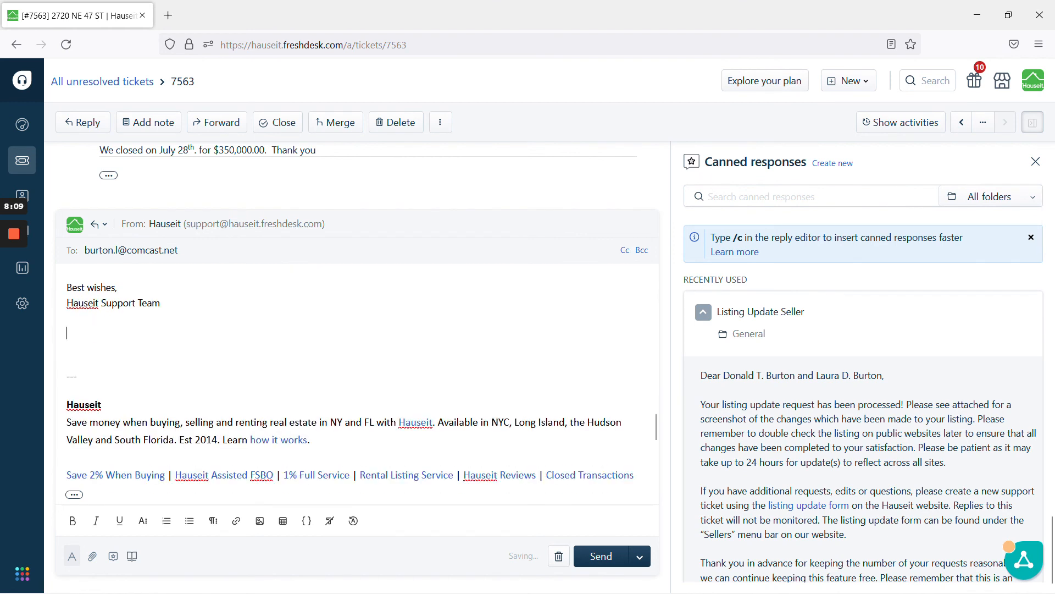
key(ctrl+v)
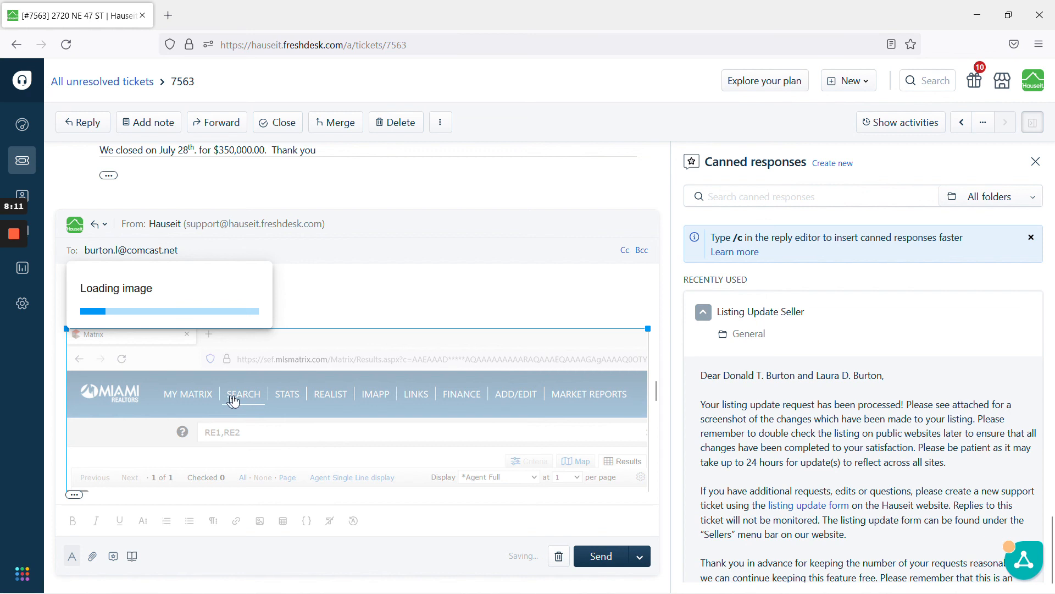
scroll(394, 401, down, 5)
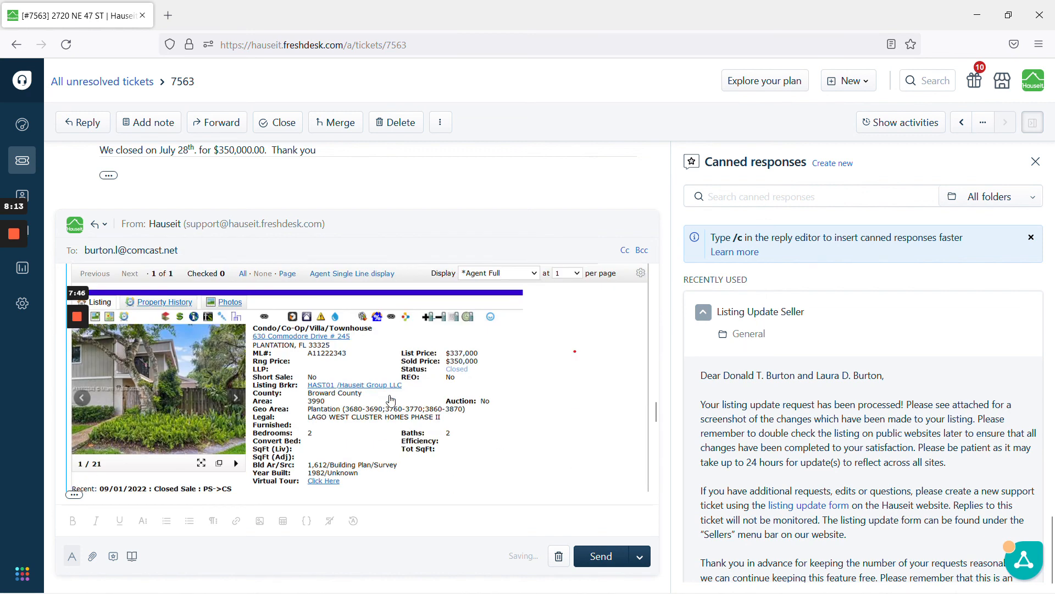
Step: Send the reply with Send and set as Closed, ignoring the missing-attachment warning
click(640, 556)
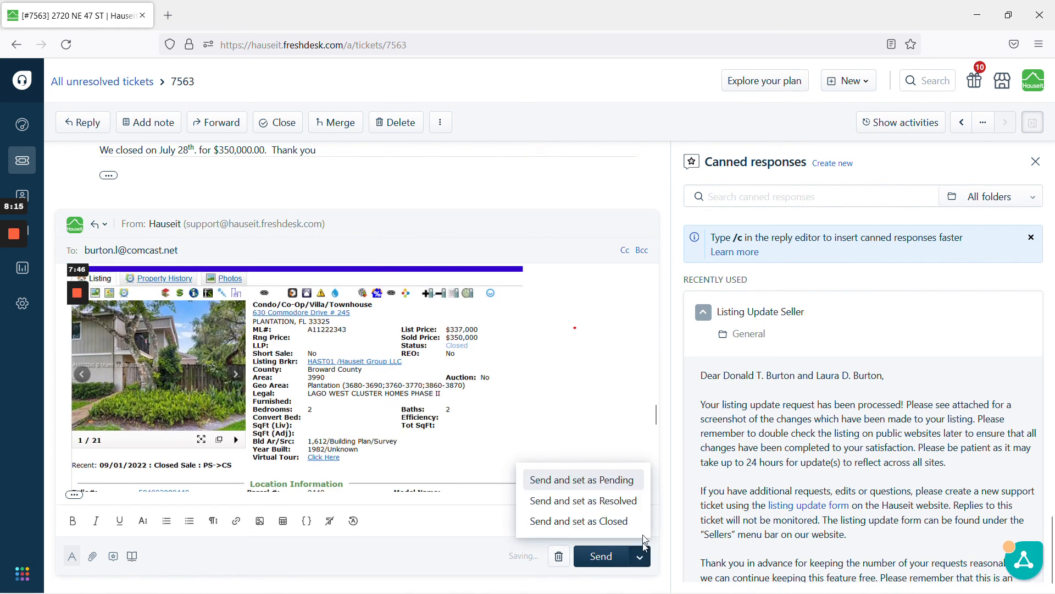
click(629, 517)
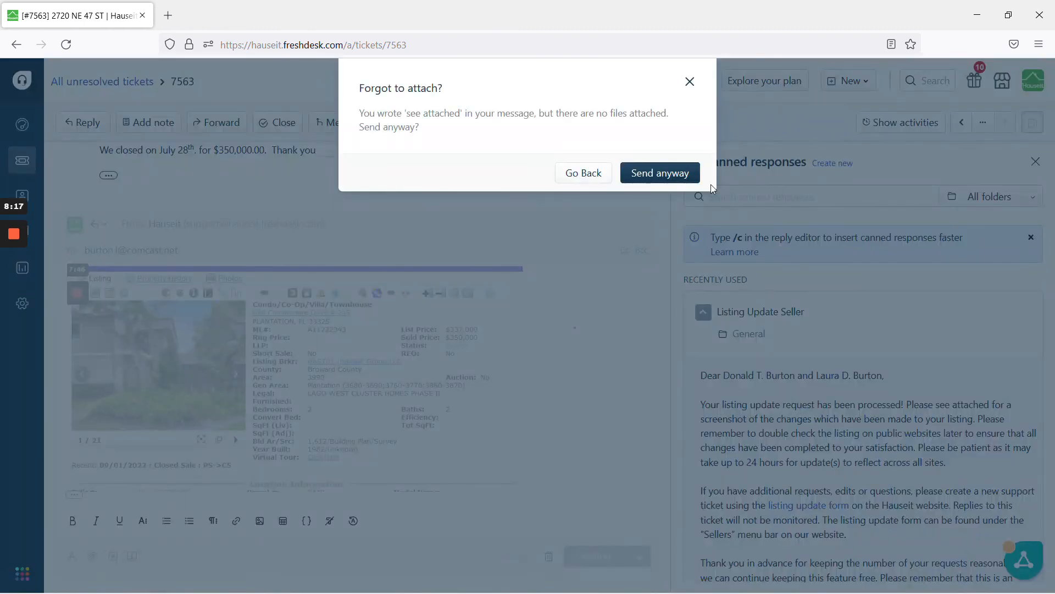
click(675, 177)
mouse_move(17, 290)
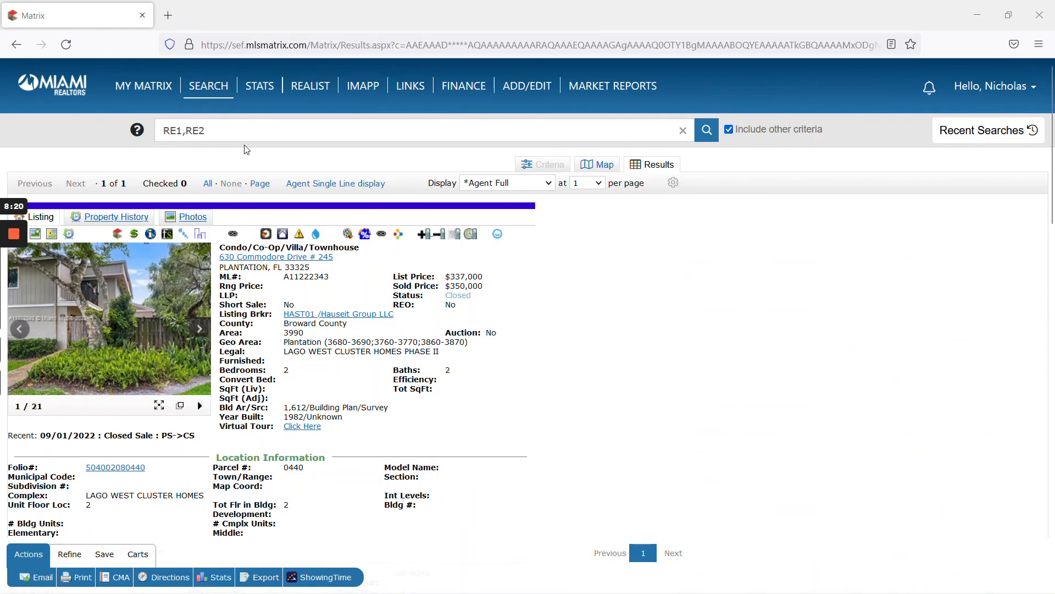
Step: From the Dashboard's My Pending Listings, open ML# A11222343 and bring up its Edit options
mouse_move(144, 88)
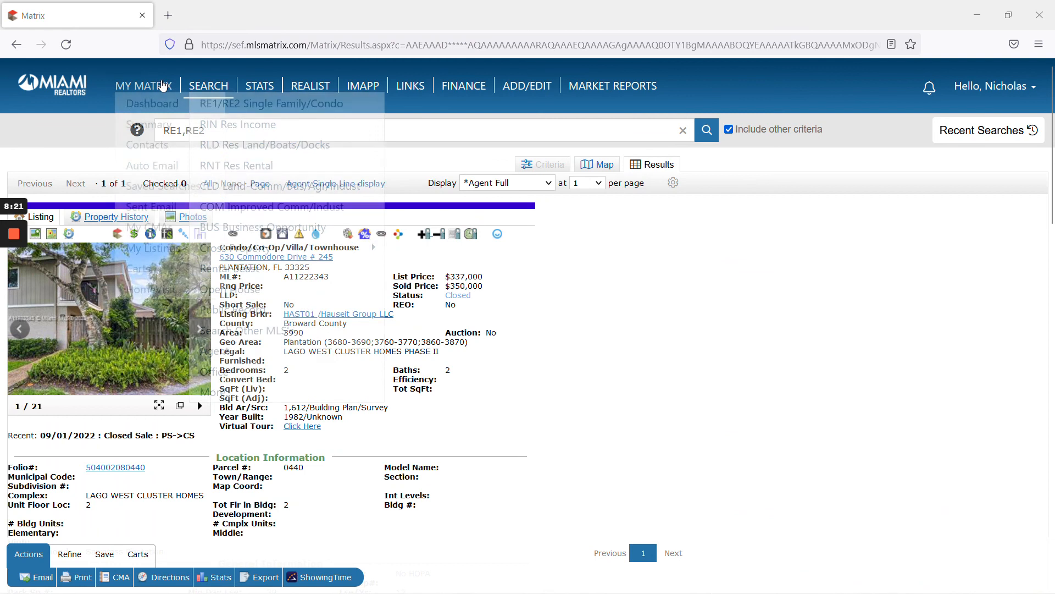
click(154, 106)
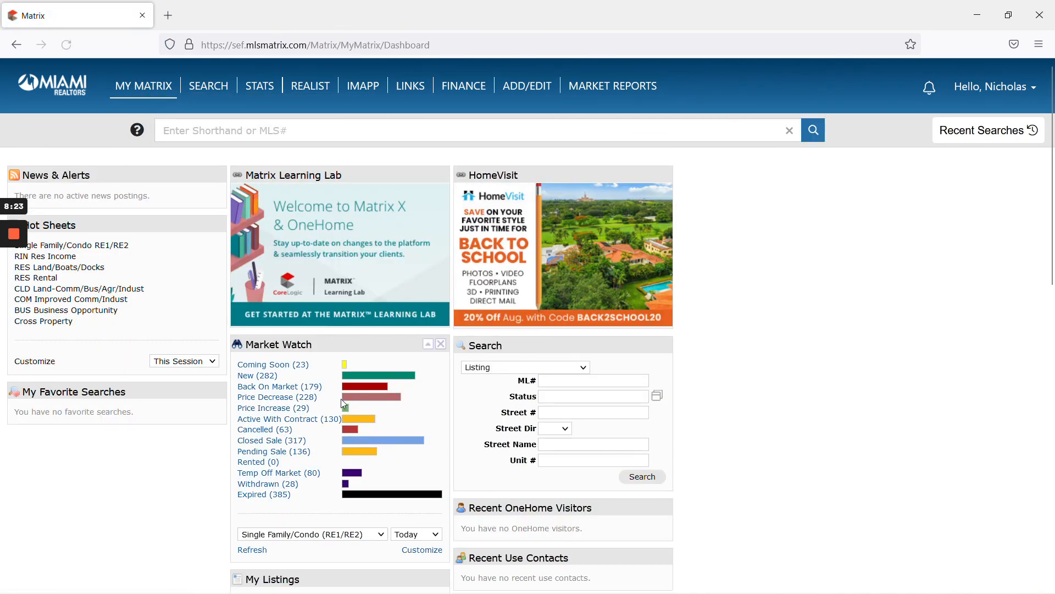
scroll(352, 404, down, 2)
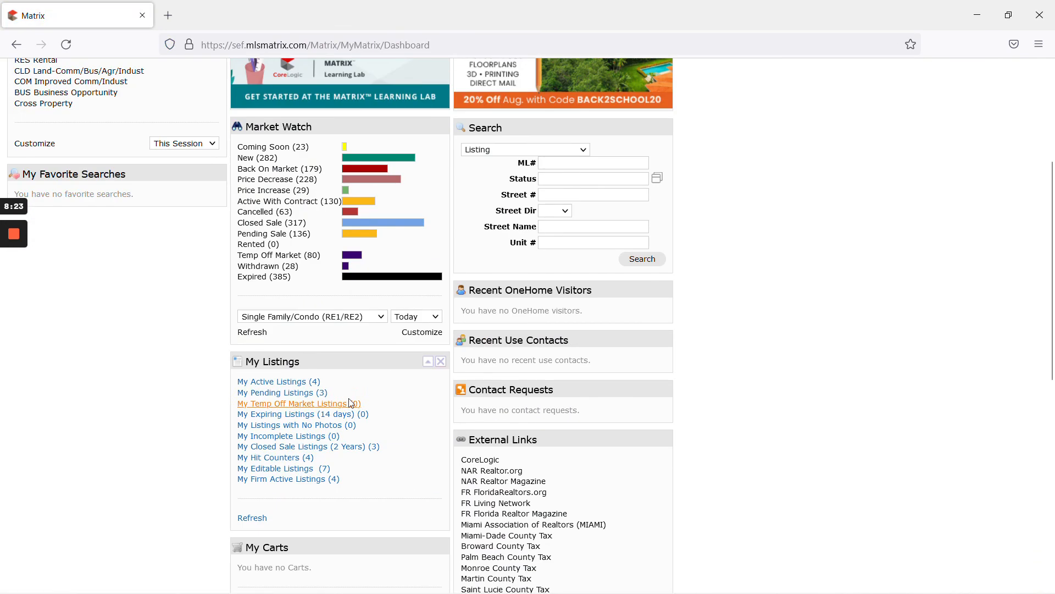
click(308, 395)
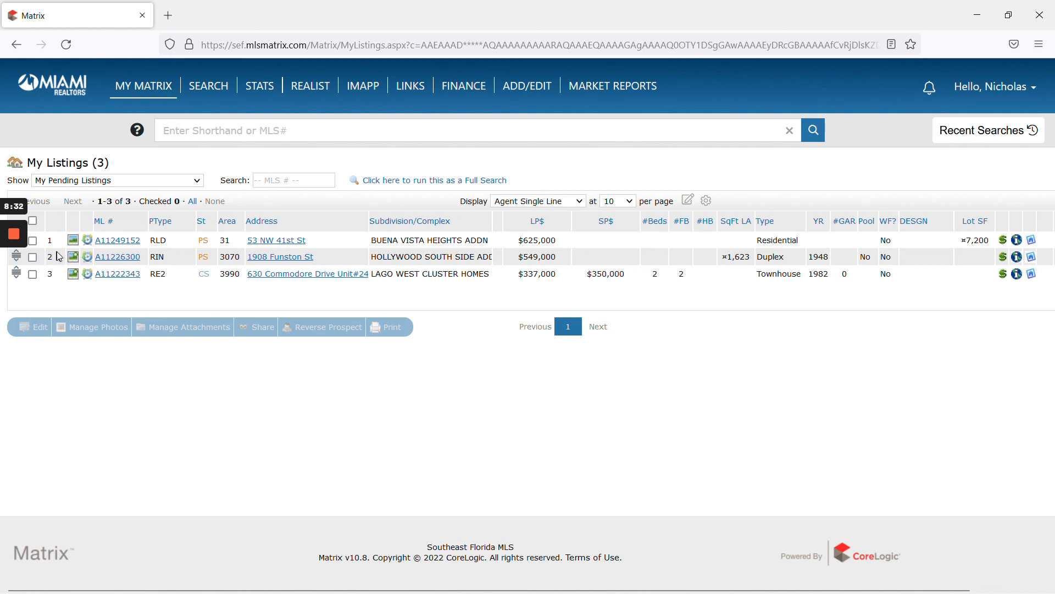
click(116, 274)
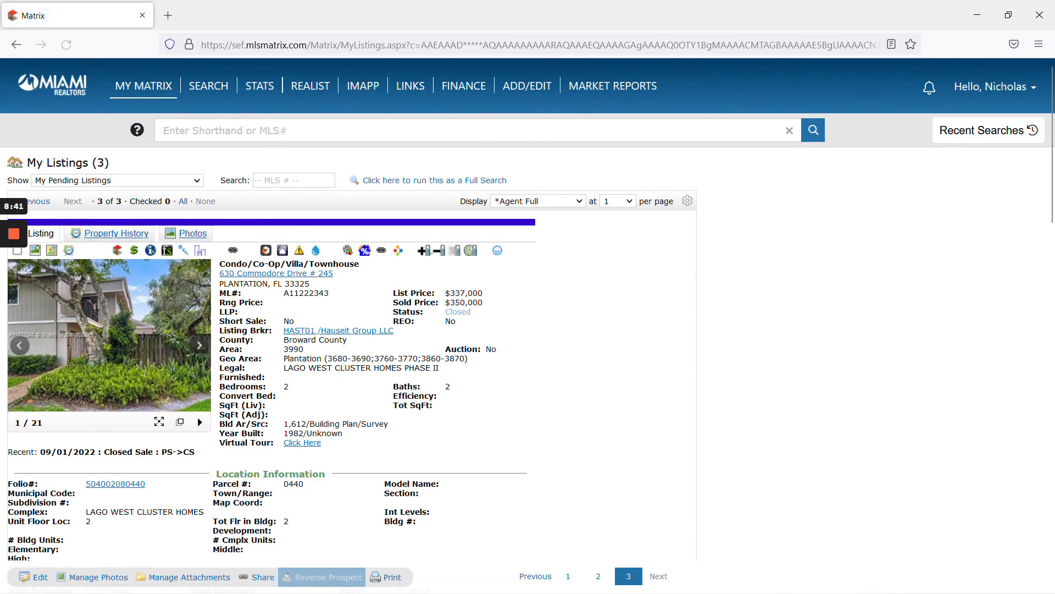
scroll(275, 330, down, 4)
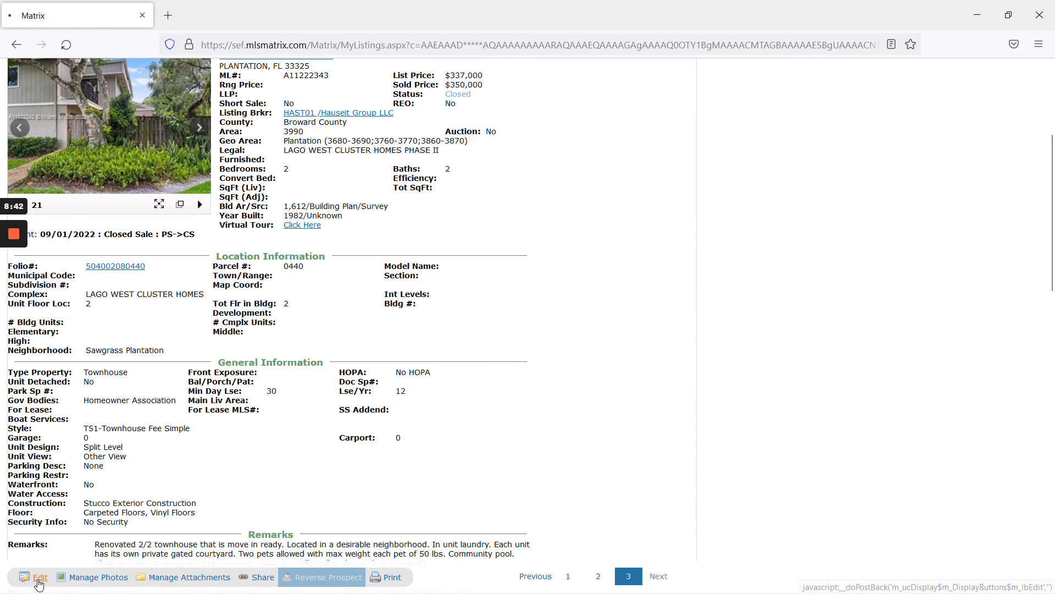
click(41, 578)
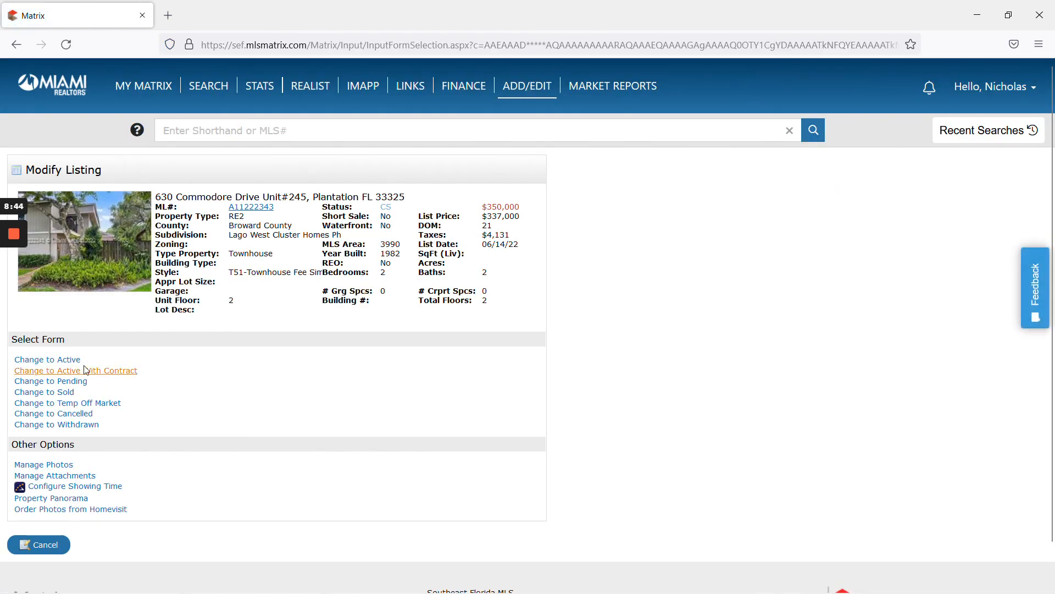